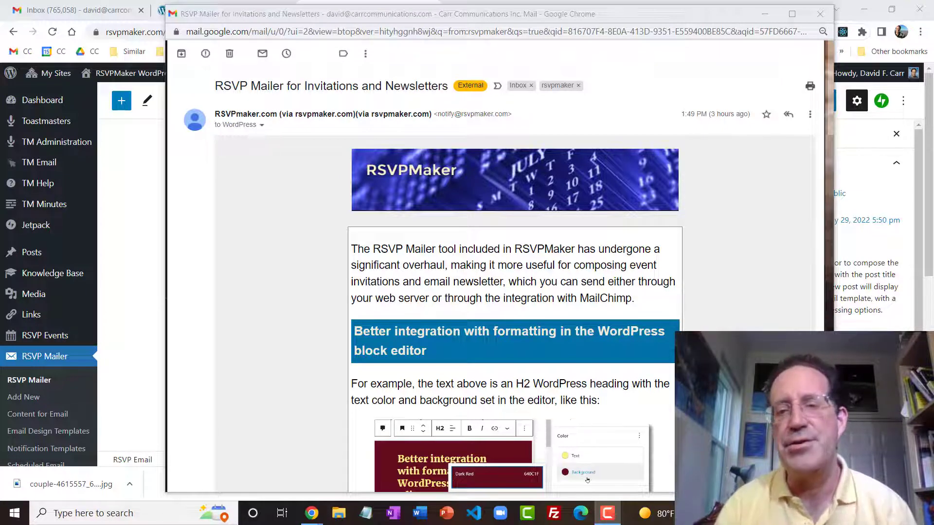
- Read through the received RSVP Mailer newsletter email, from the banner down to its two-column section
click(832, 112)
mouse_move(831, 112)
mouse_down()
mouse_move(843, 312)
mouse_move(832, 99)
mouse_up()
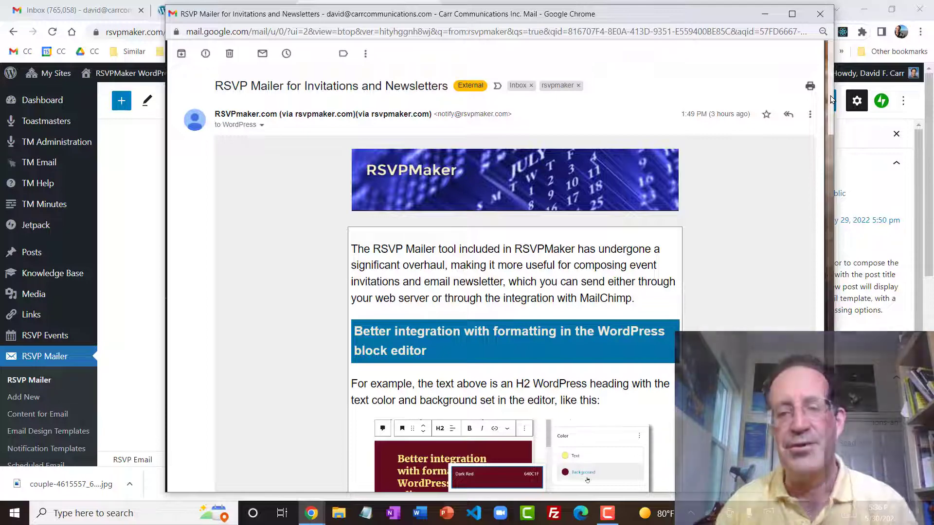
drag(830, 95, 824, 130)
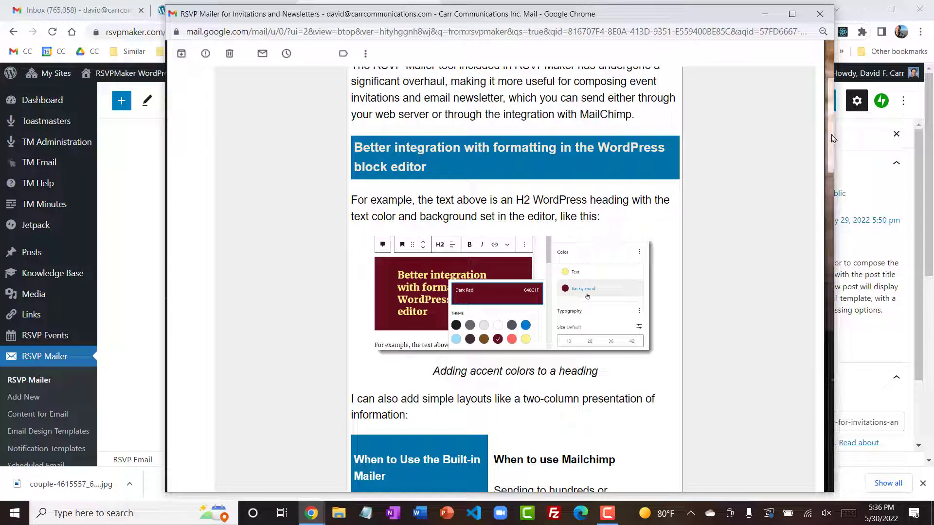
drag(831, 144, 830, 198)
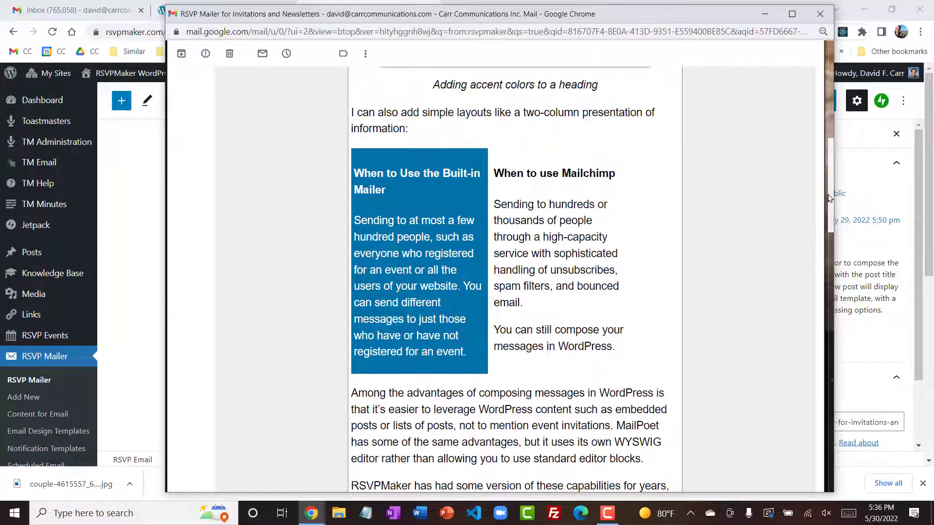
- In the WordPress email editor, try Light Gray as the "Better integration" heading's background and set it to Dark Gray
click(130, 250)
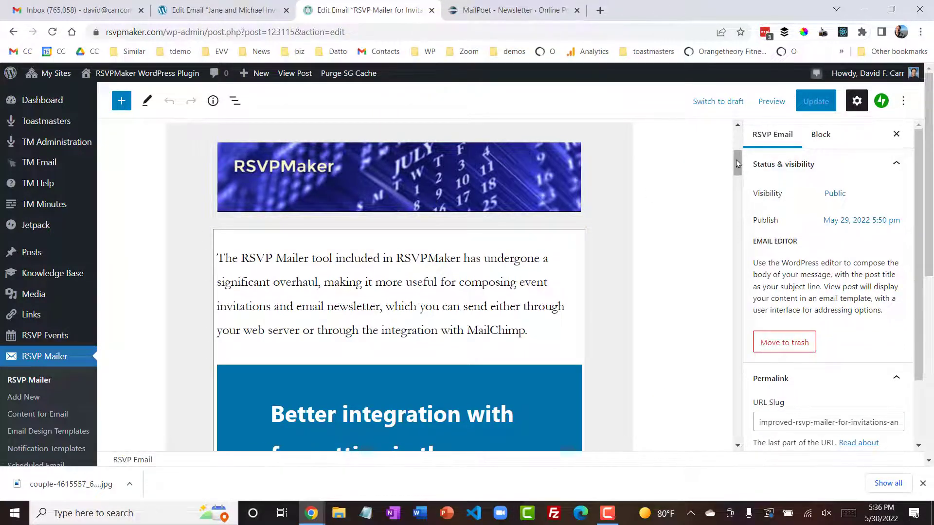
drag(737, 160, 737, 179)
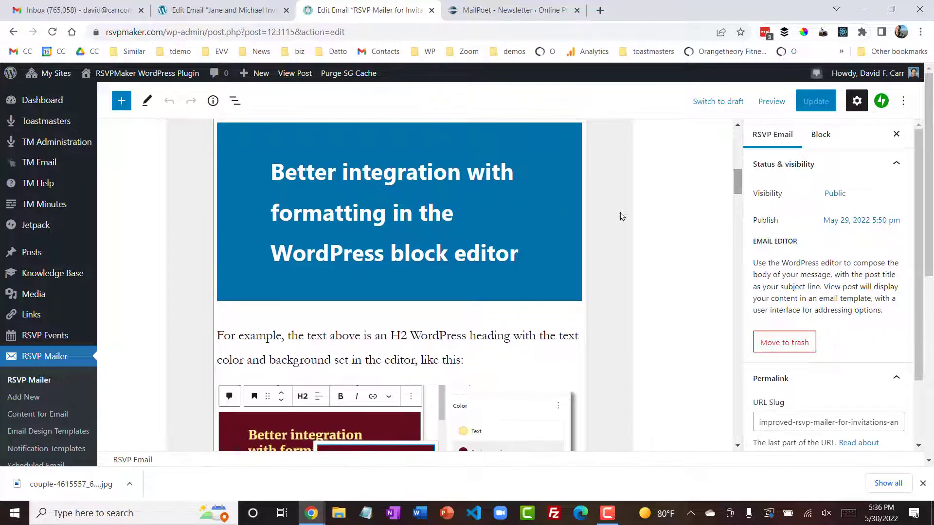
click(560, 149)
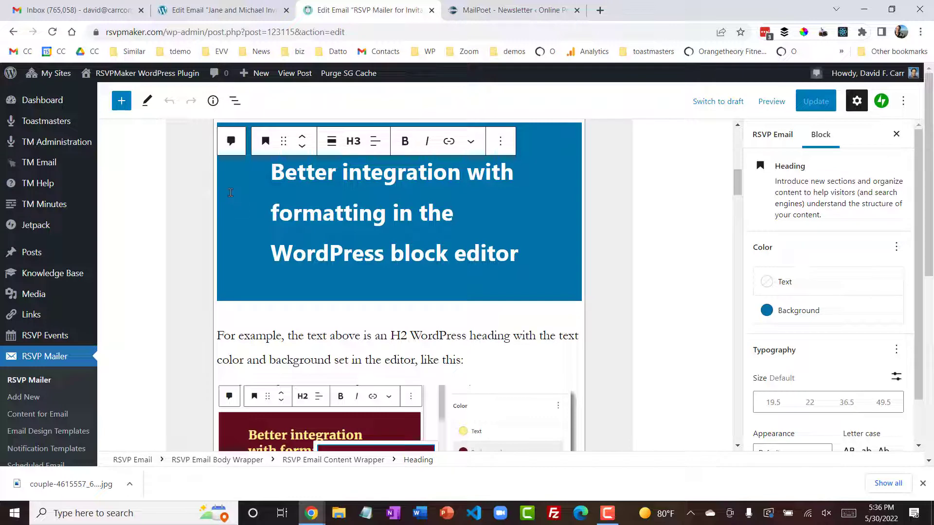
click(767, 312)
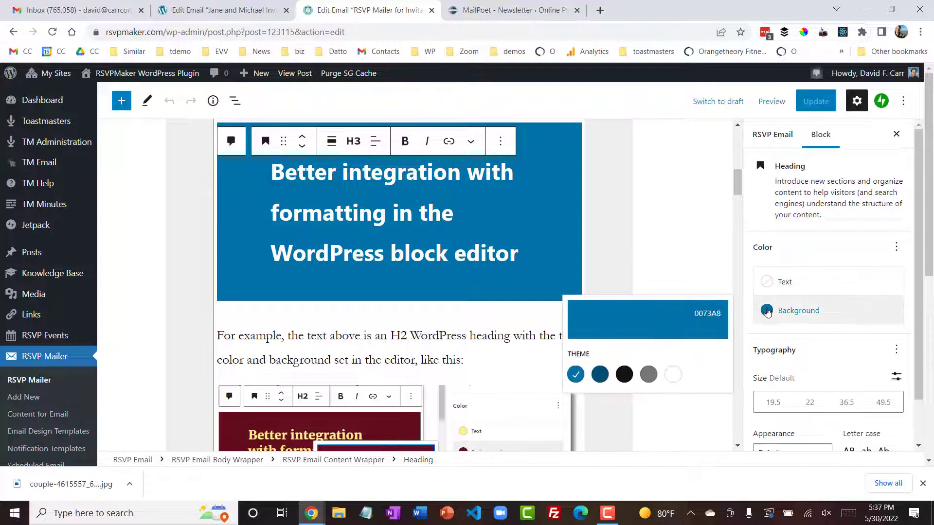
click(648, 375)
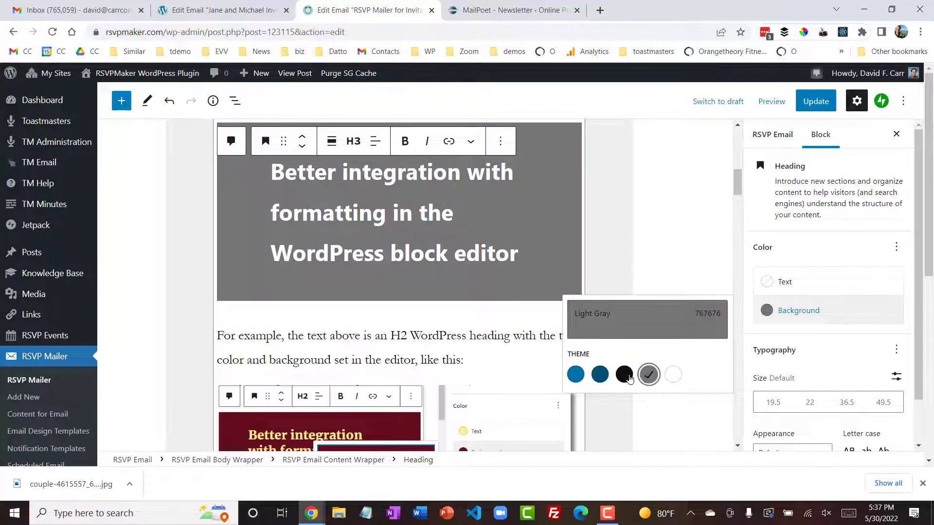
click(625, 376)
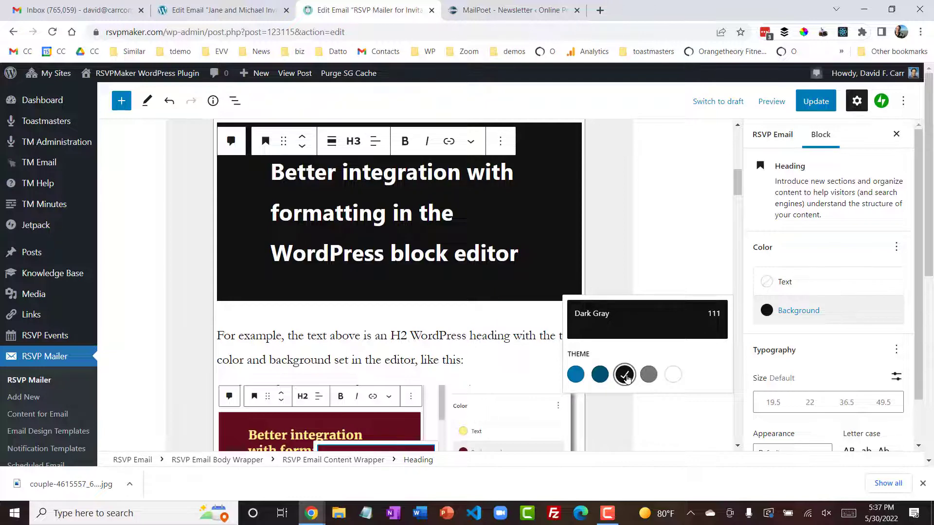
- Set the "Better integration" heading's text color to Dark Gray and its background to Light Gray
click(767, 283)
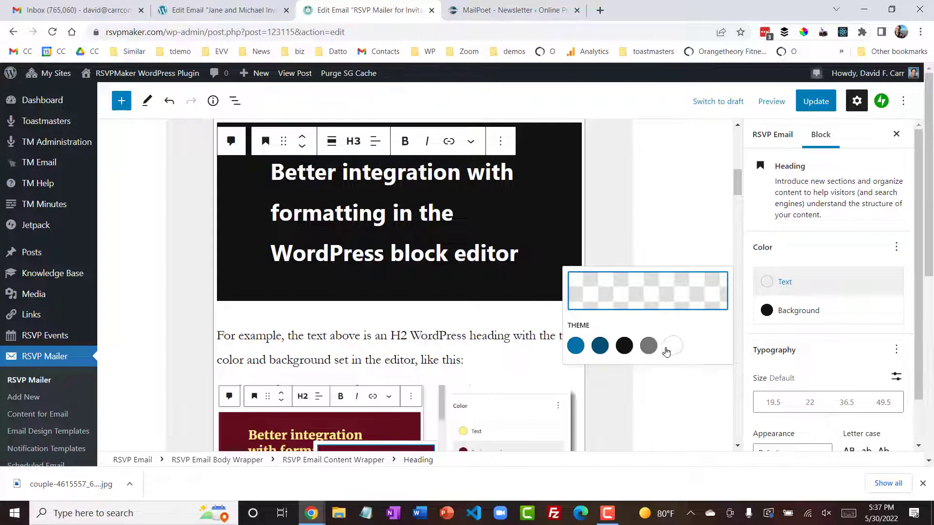
click(599, 347)
click(624, 346)
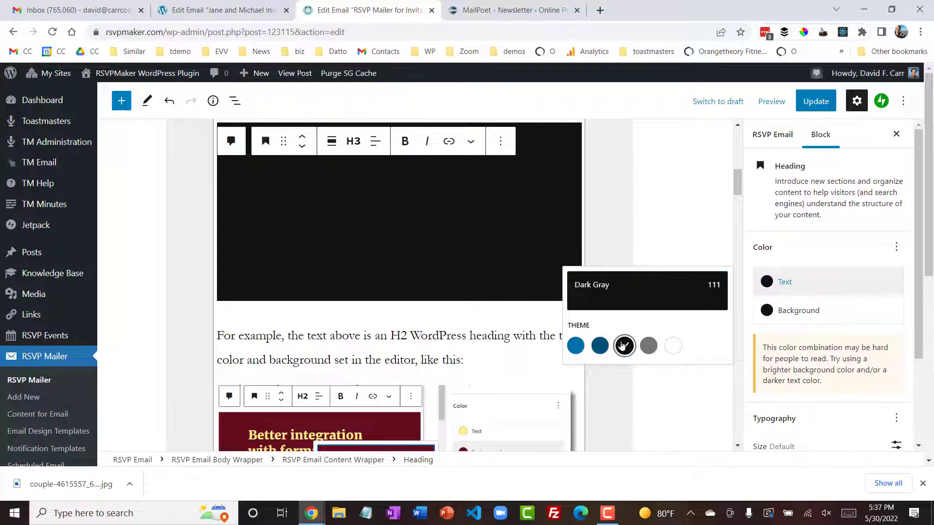
click(768, 316)
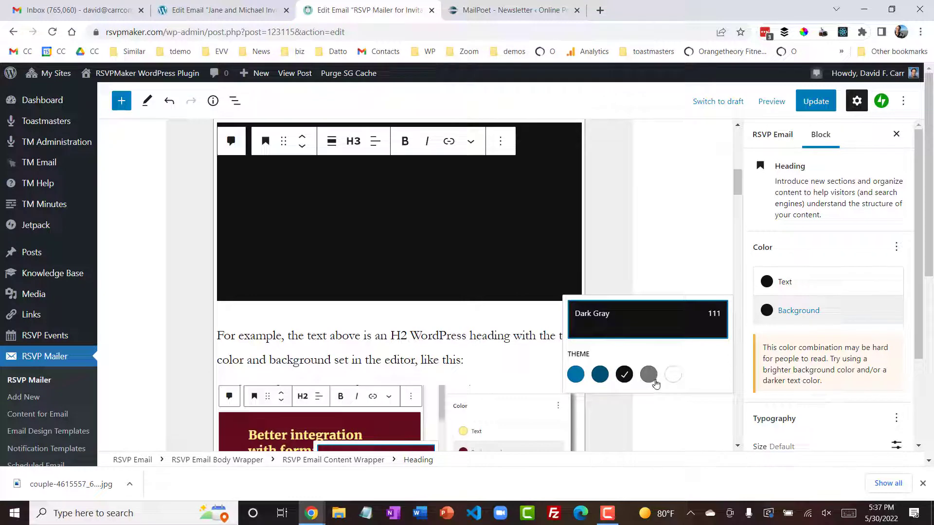
click(649, 376)
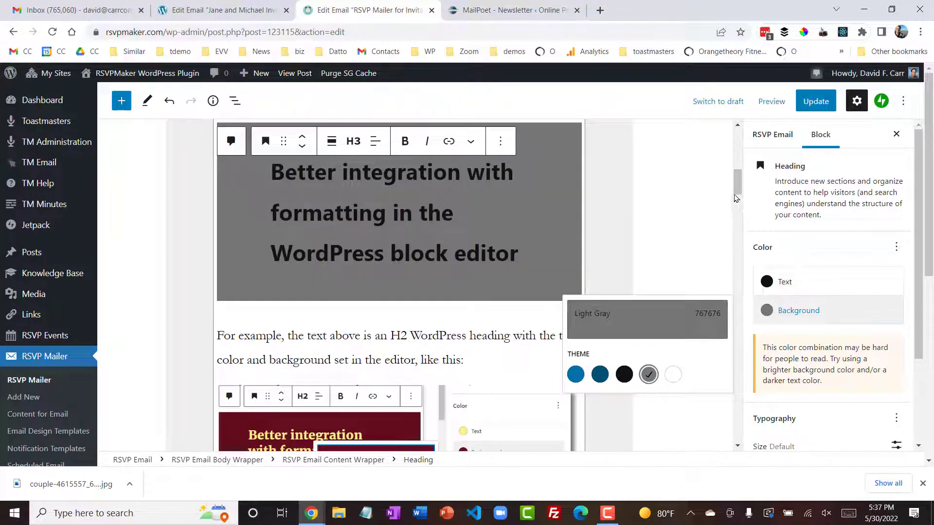
- Try the dark blue, Dark Gray and lighter blue theme backgrounds on the RSVP Email Body Wrapper, then set custom magenta #A80064
drag(735, 186, 733, 165)
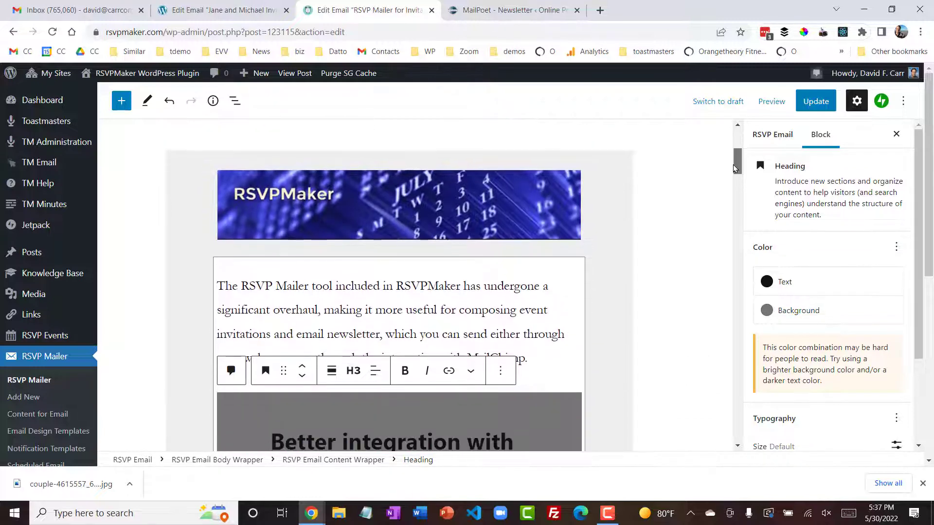
click(619, 173)
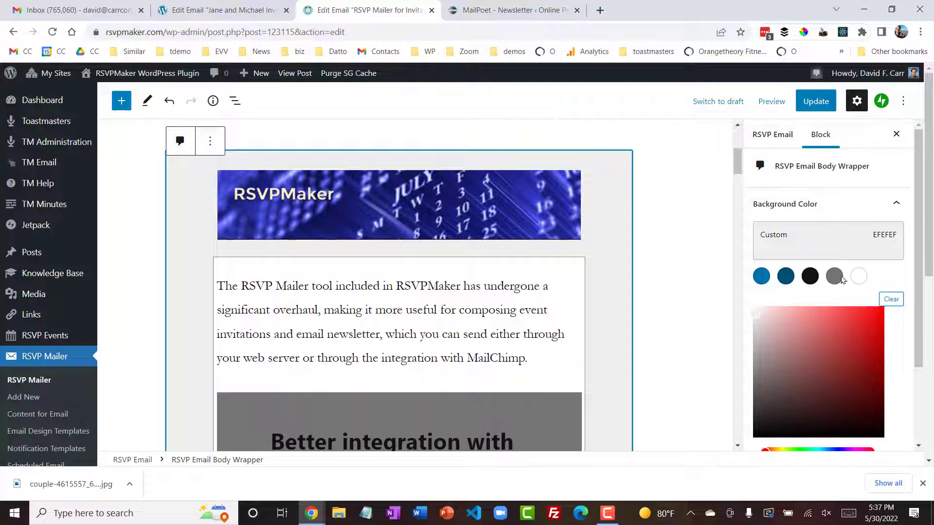
click(786, 276)
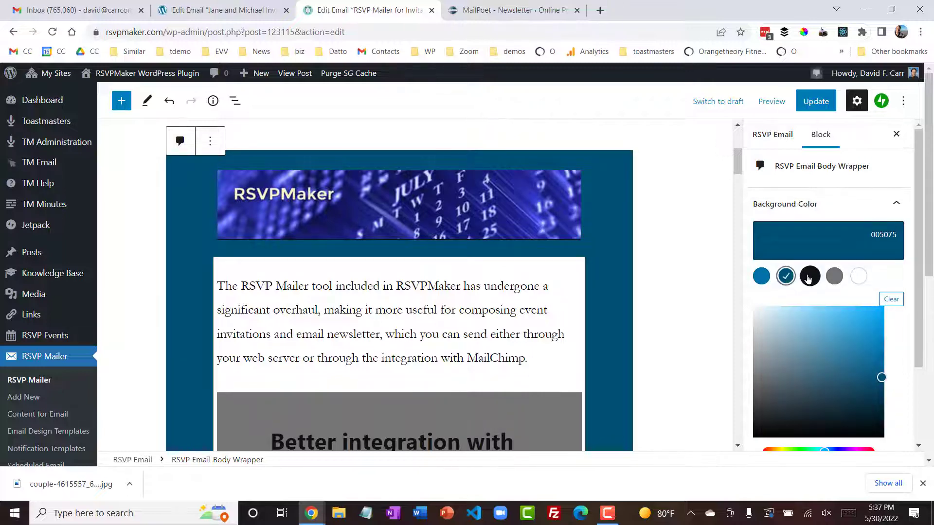
click(809, 277)
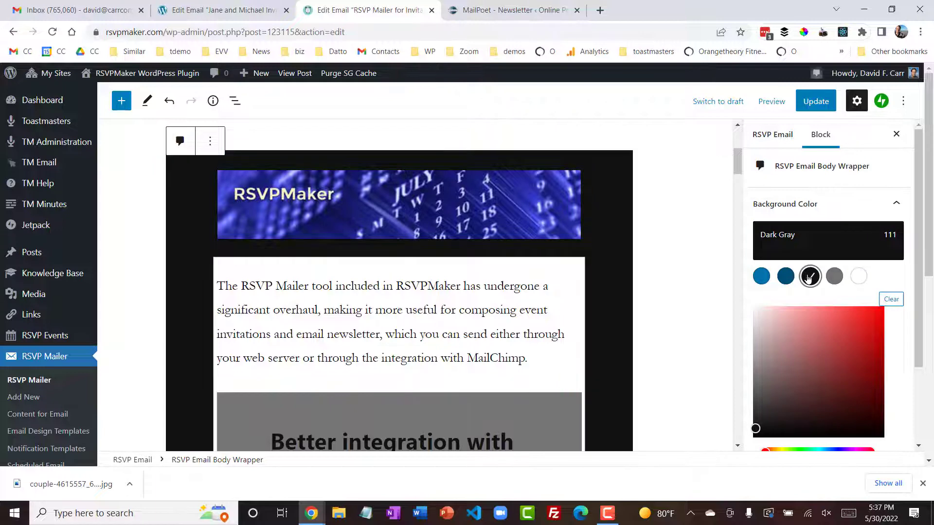
click(761, 276)
drag(921, 249, 921, 320)
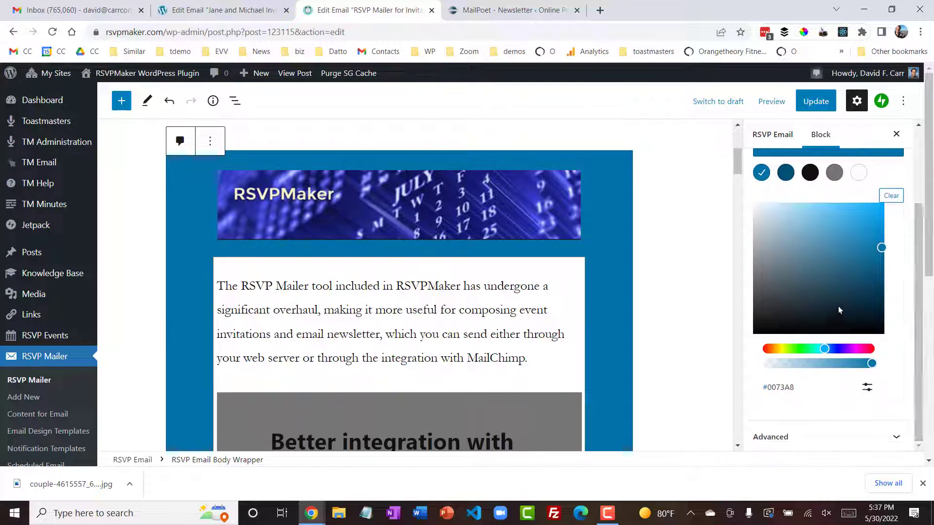
click(862, 349)
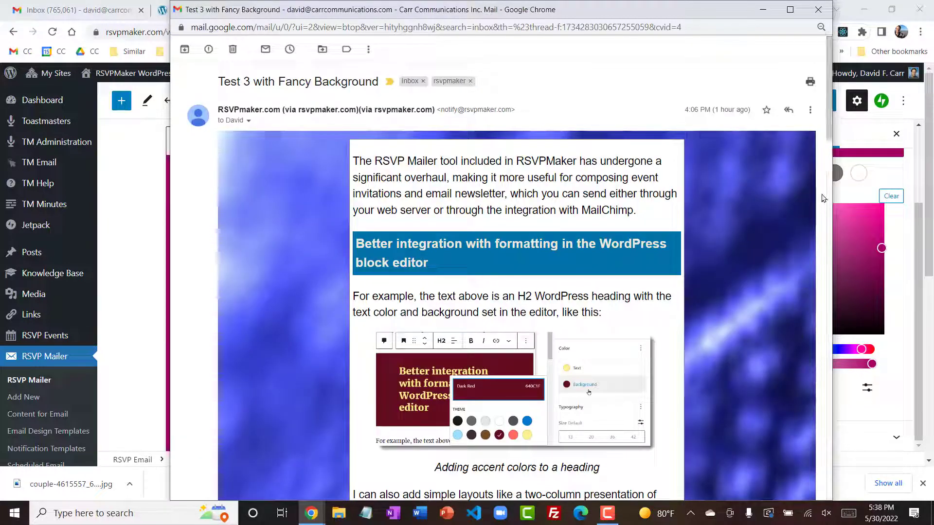
- Examine the received "Test 3 with Fancy Background" email and the wedding invitation email through to its footer
mouse_move(827, 108)
mouse_down()
mouse_move(838, 469)
mouse_move(811, 104)
mouse_move(824, 205)
mouse_move(825, 371)
mouse_move(834, 438)
mouse_move(819, 97)
mouse_up()
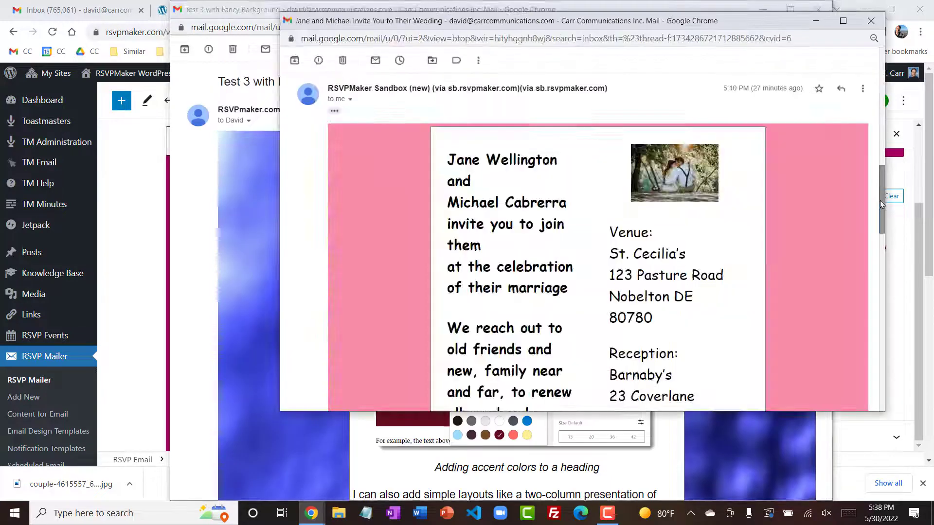
drag(880, 201, 895, 349)
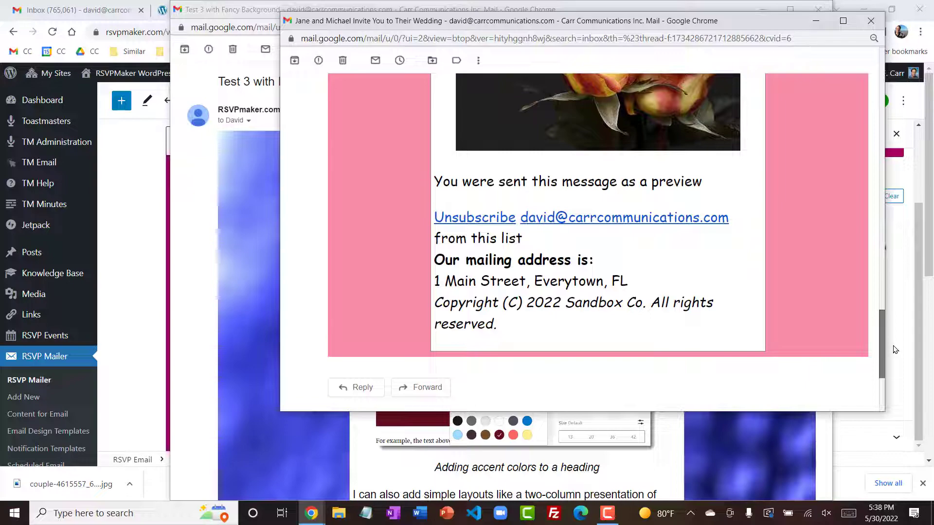
drag(896, 349, 876, 77)
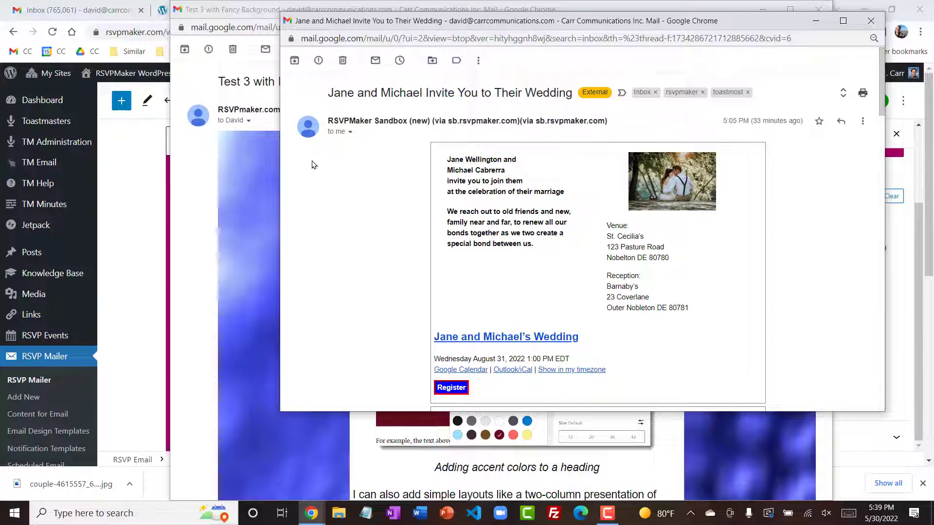
- Return to the newsletter in the WordPress editor, save the updated email and view its preview with the sending controls
click(136, 212)
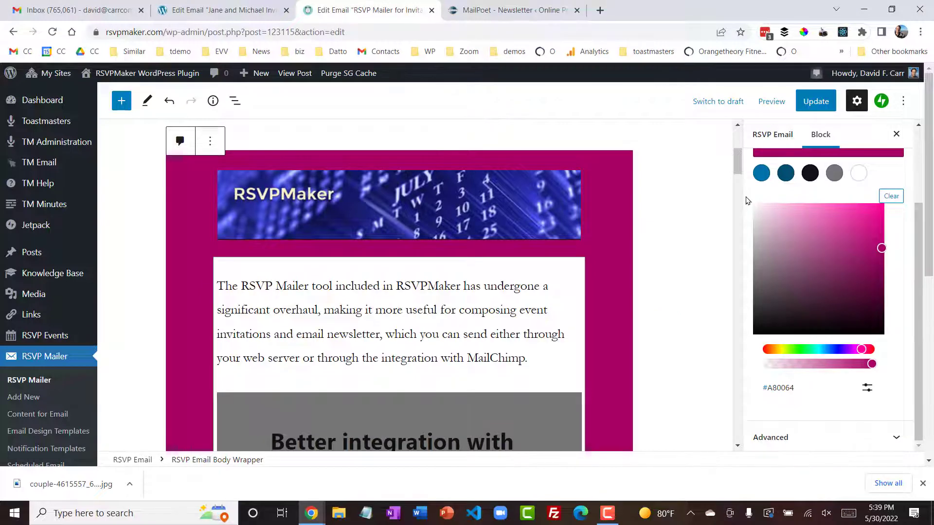
click(824, 103)
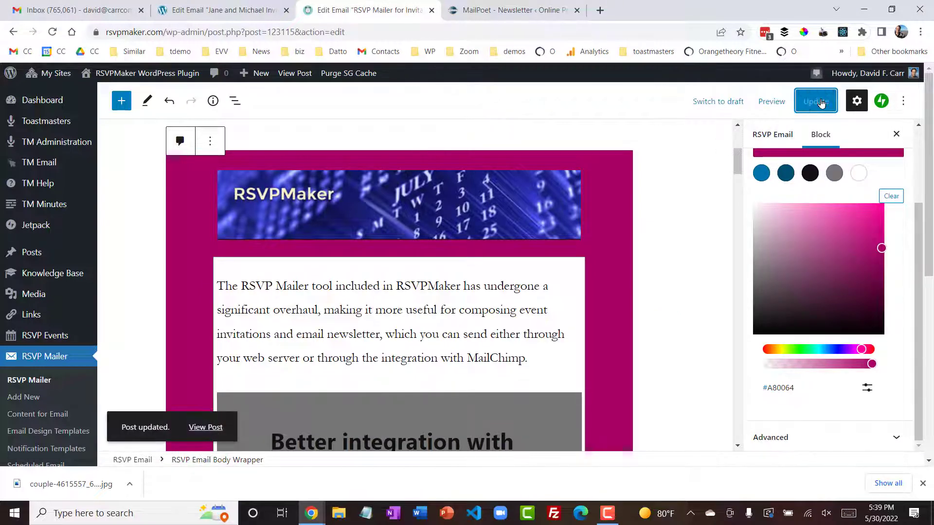
click(211, 427)
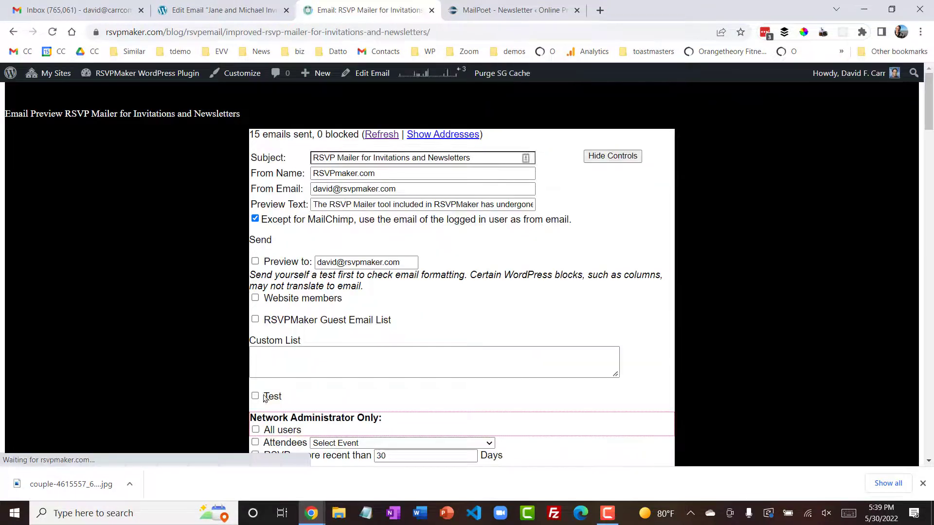
- Review the email's sender, recipient and scheduling controls, including the delivery choices for the MailChimp list
drag(930, 91, 896, 126)
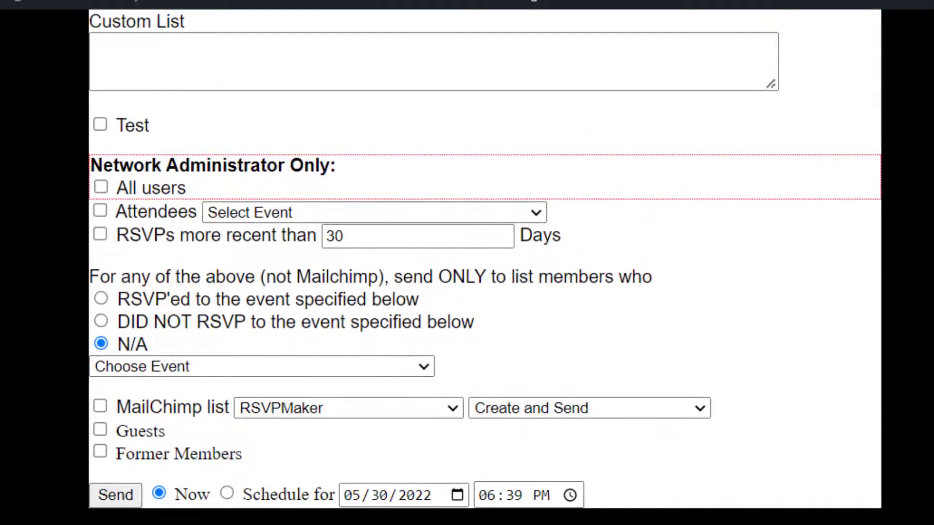
scroll(467, 263, up, 10)
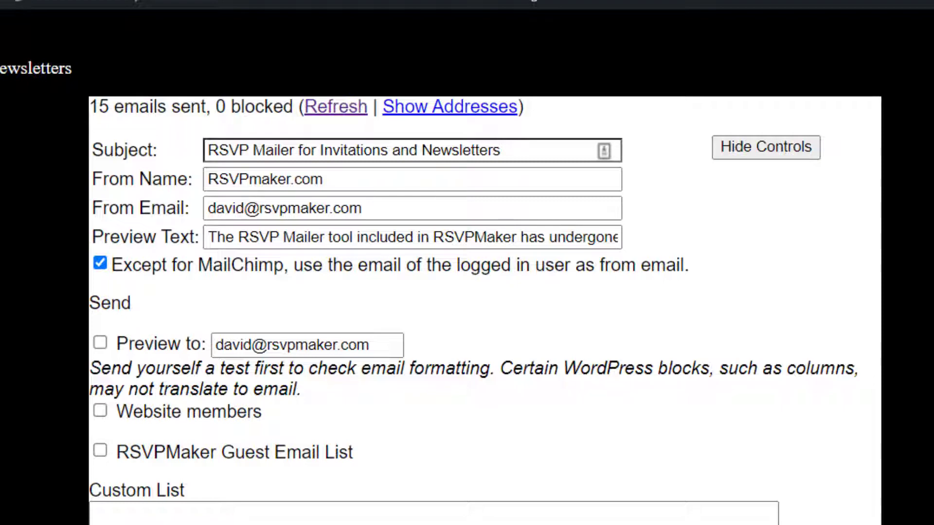
scroll(485, 262, down, 10)
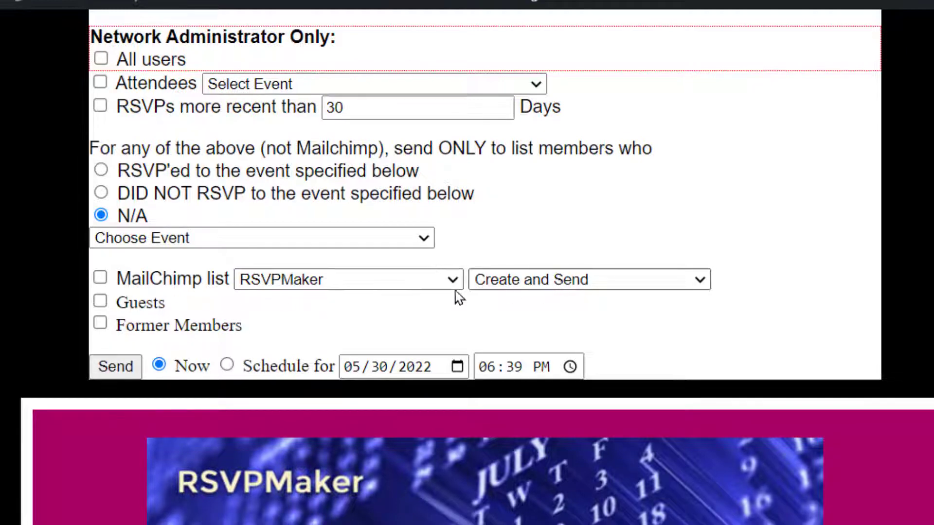
click(571, 287)
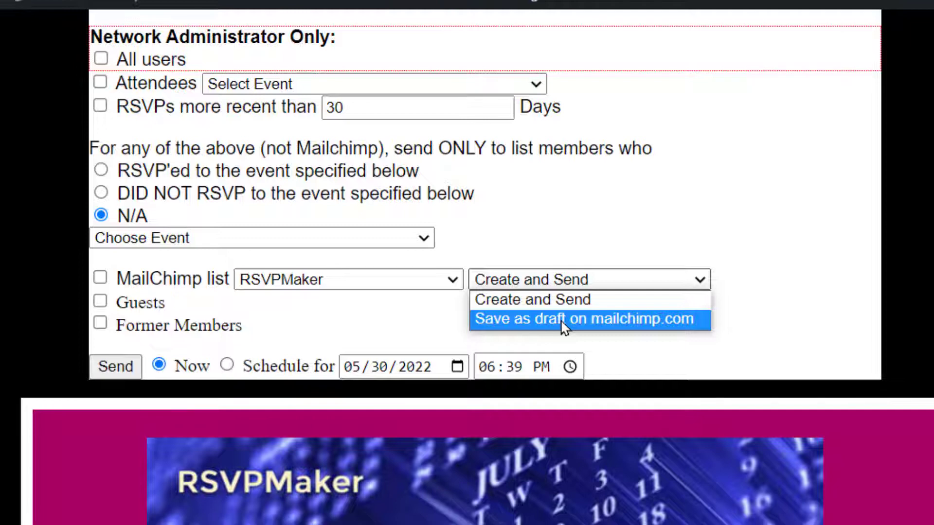
key(Up)
key(Return)
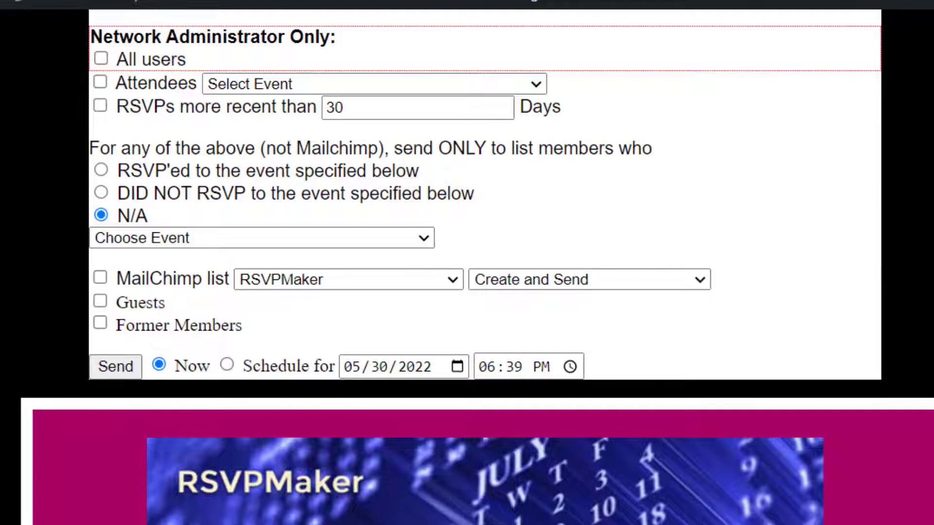
scroll(442, 273, up, 10)
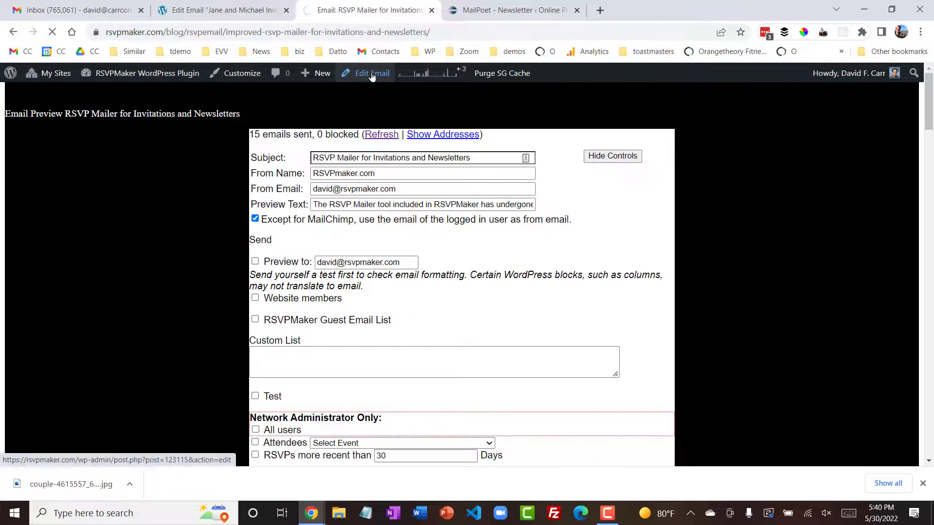
- Reopen the newsletter in the editor and start a new RSVP Mailer email
click(372, 73)
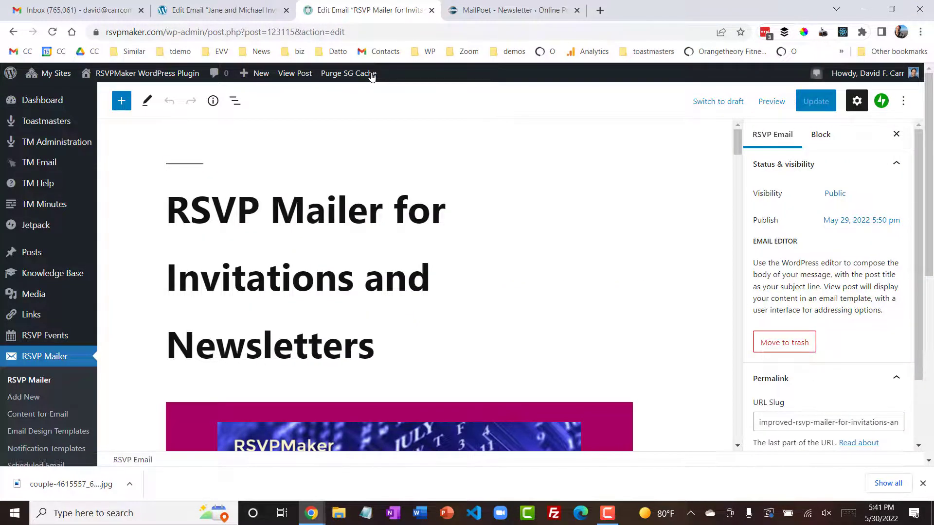
mouse_move(57, 335)
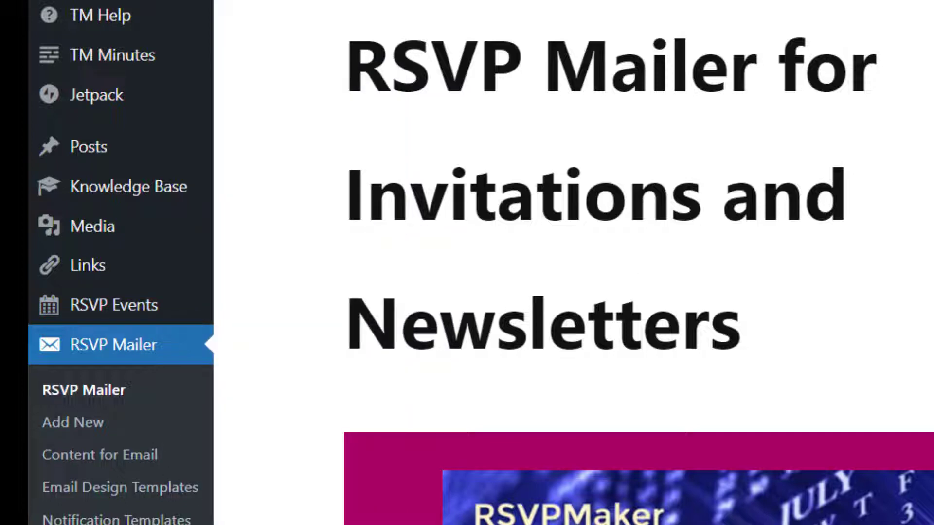
scroll(413, 205, down, 5)
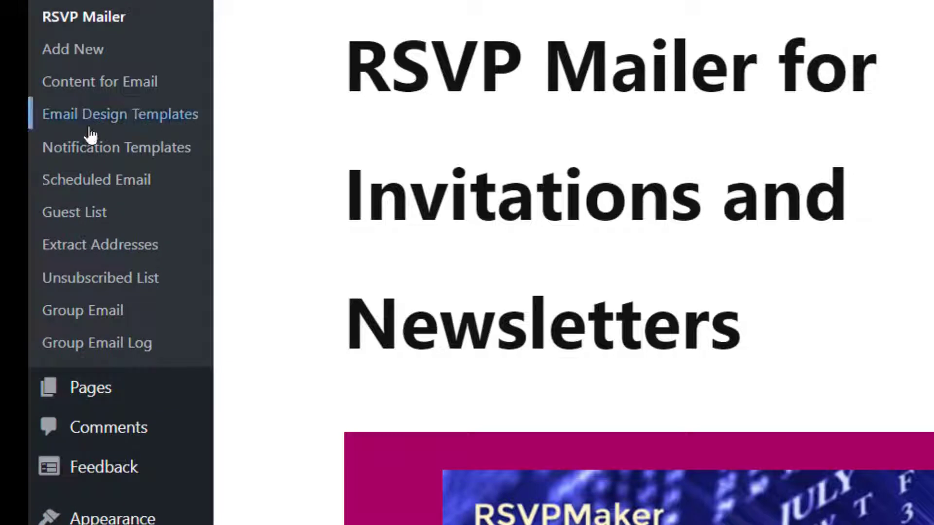
click(88, 51)
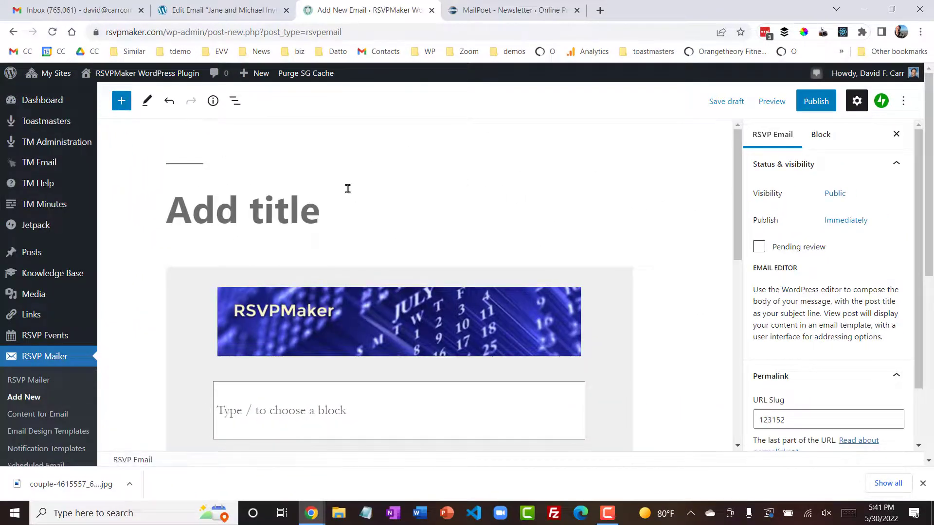
- Leave the unsaved new email and examine the default, transactional and No Banner layouts on the Email Design Templates page
drag(737, 147, 732, 198)
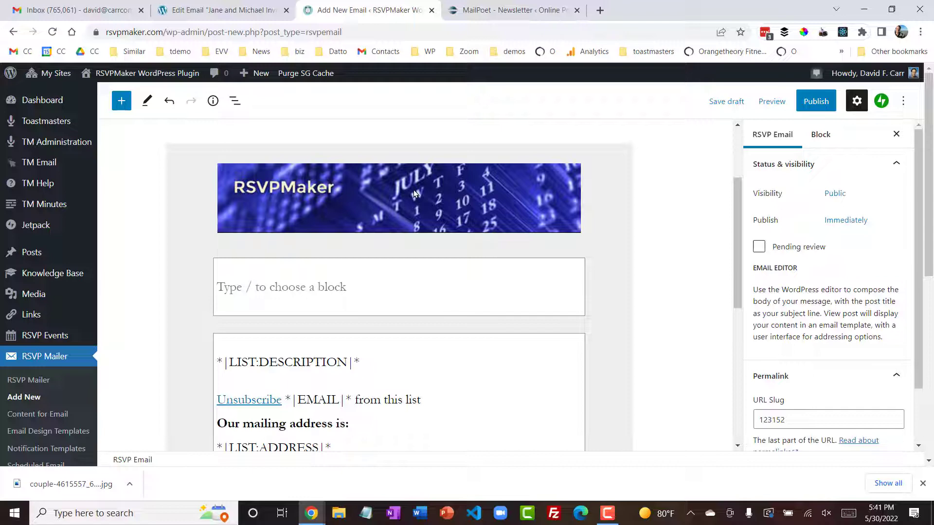
click(68, 432)
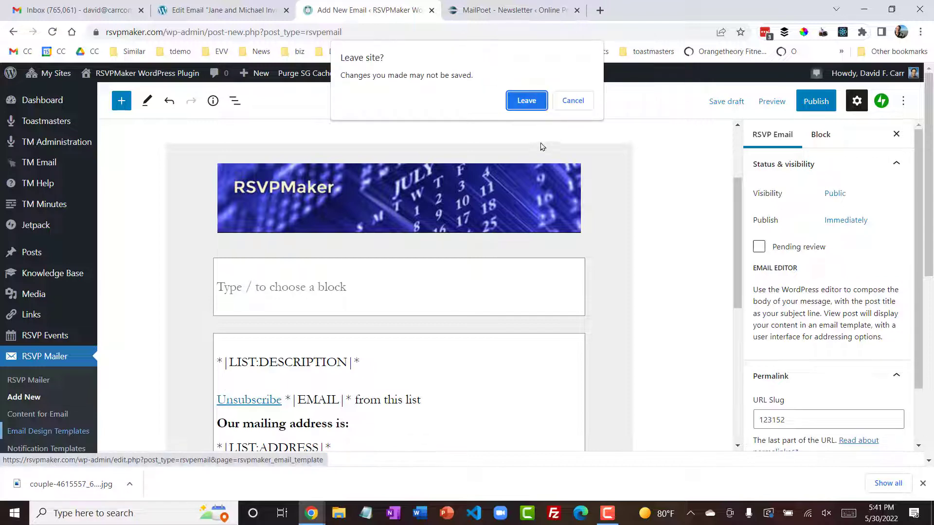
click(532, 103)
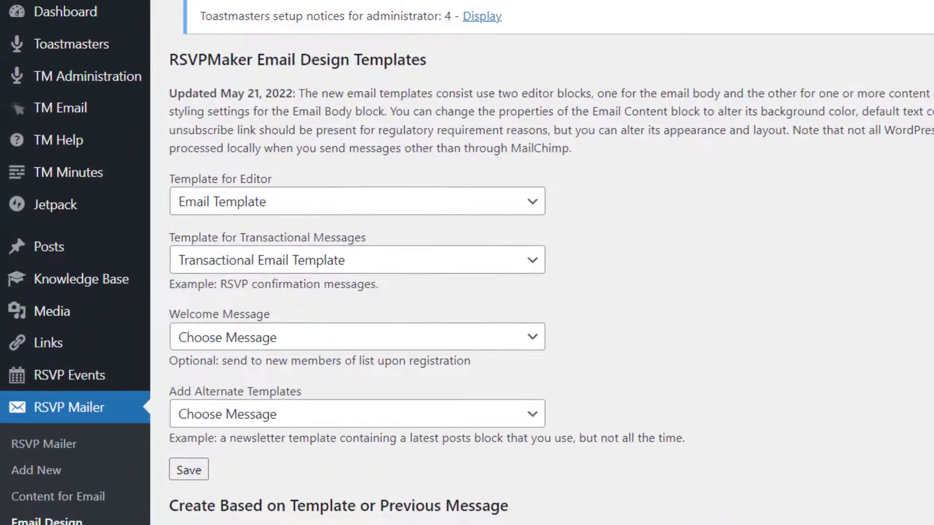
scroll(649, 377, down, 10)
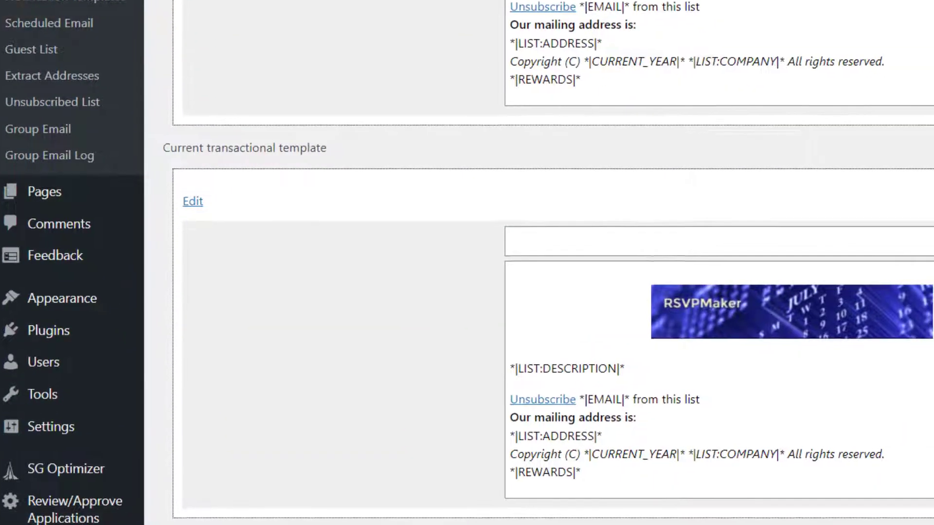
scroll(467, 262, down, 3)
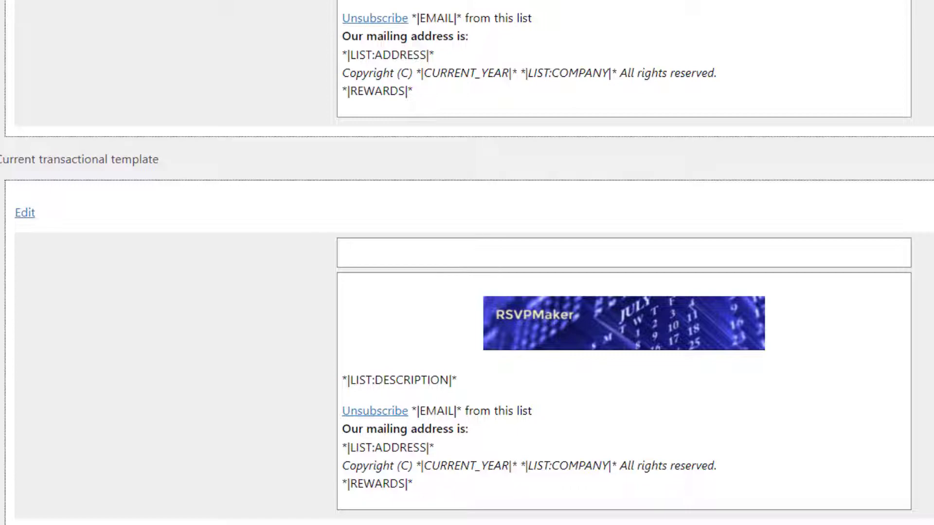
scroll(467, 262, up, 4)
scroll(467, 263, down, 3)
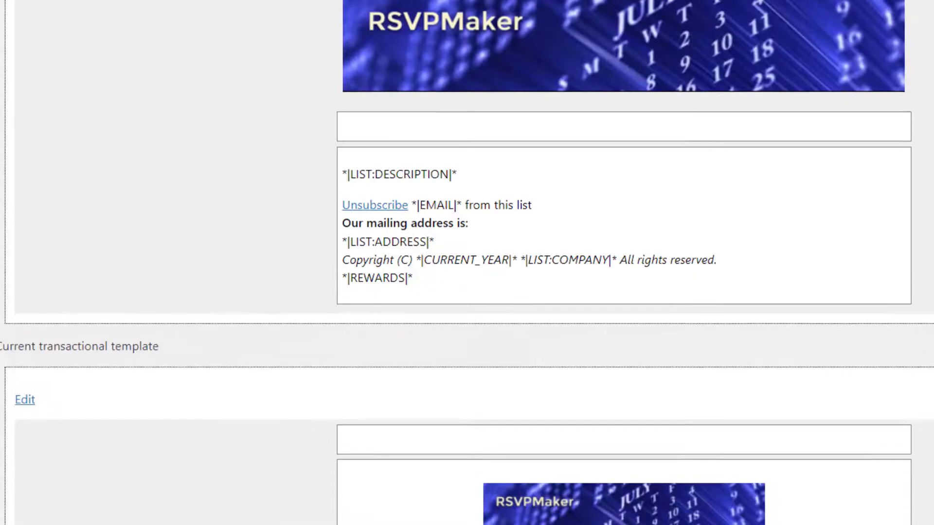
scroll(467, 263, down, 10)
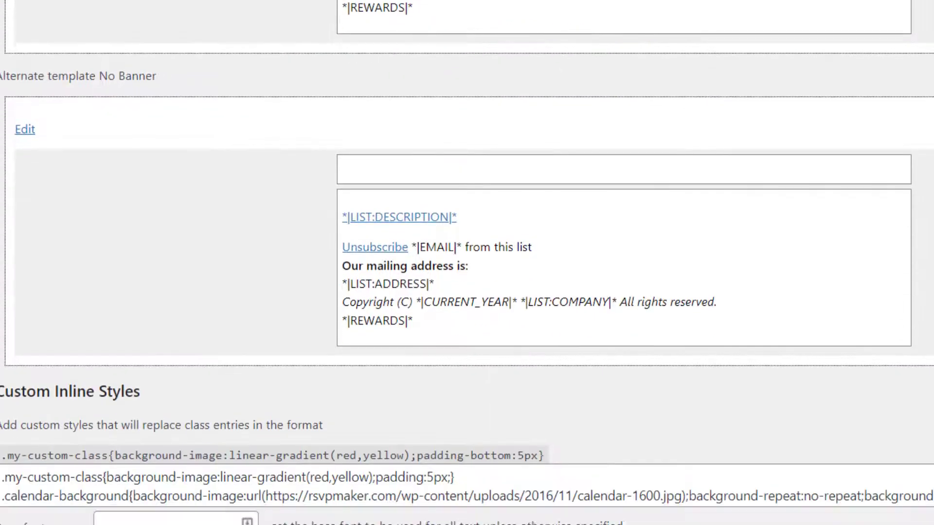
scroll(467, 263, up, 15)
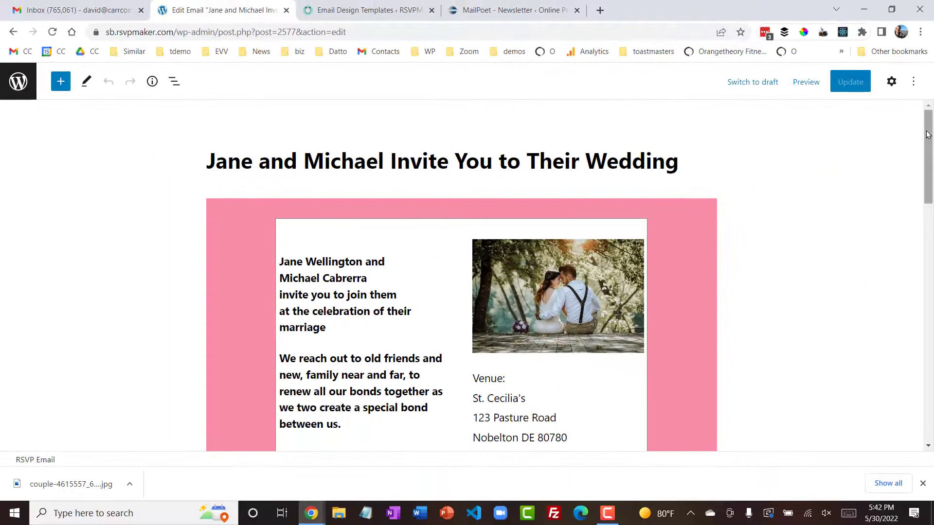
- Return to the sandbox site's wedding invitation, exit its editor and open that site's Email Design Templates
drag(927, 129, 912, 142)
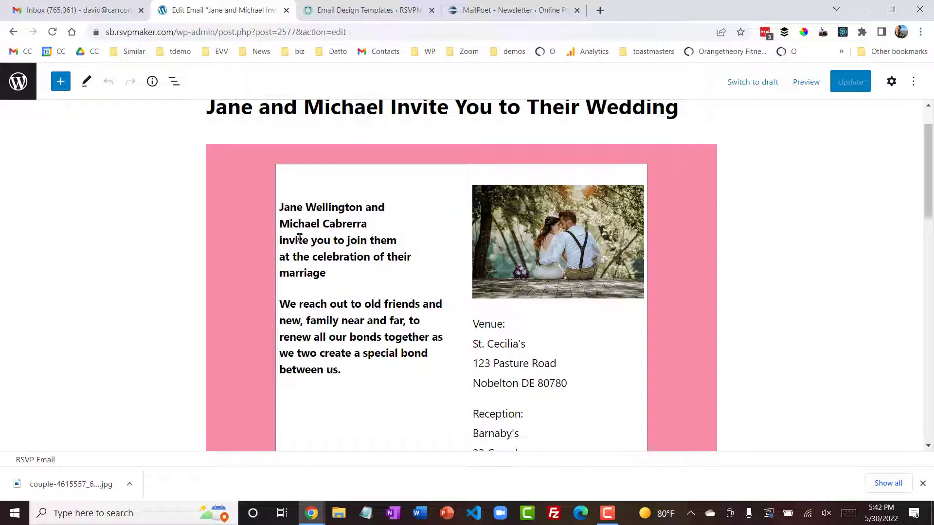
click(16, 83)
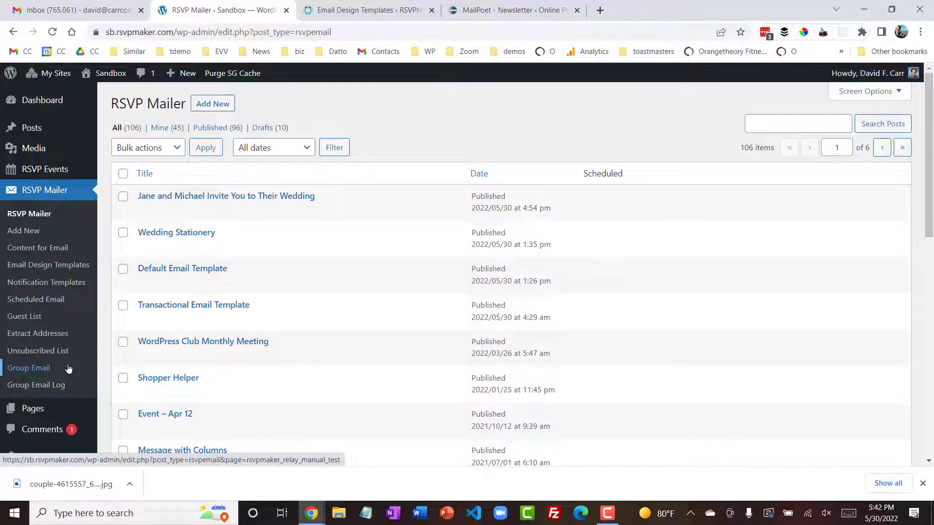
click(54, 266)
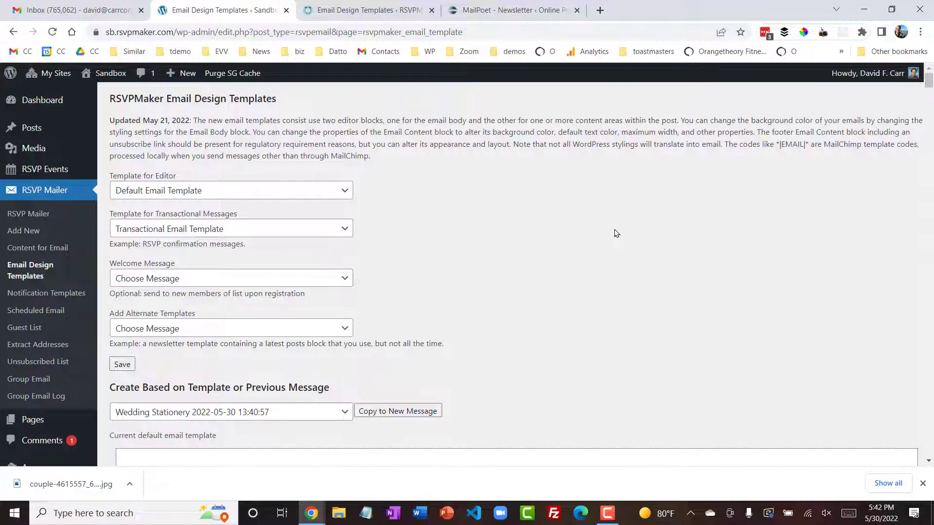
- Create a new email message from the Wedding Stationery template and look over its layout
scroll(614, 233, down, 7)
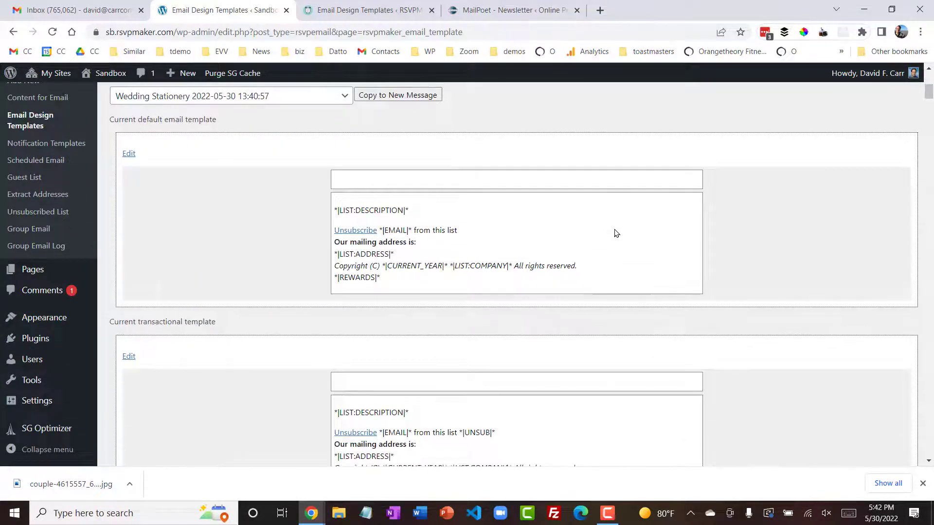
click(257, 97)
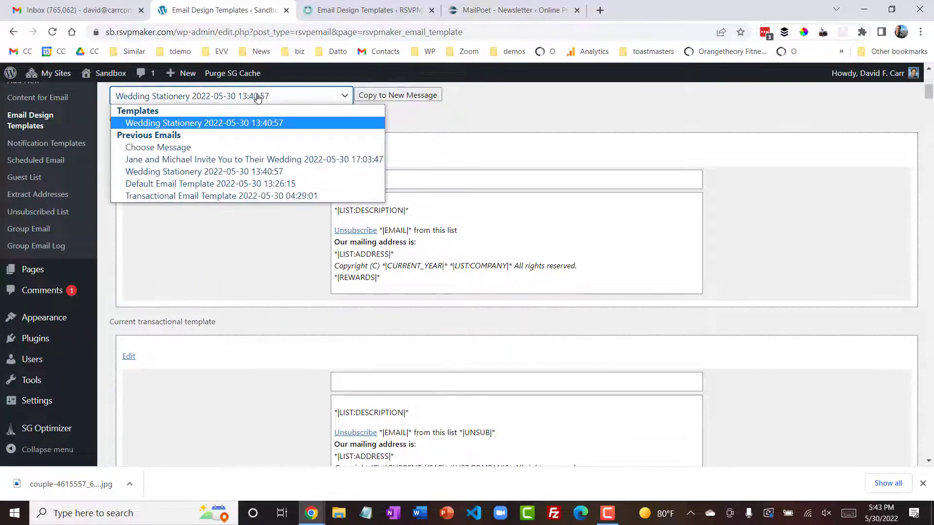
click(261, 126)
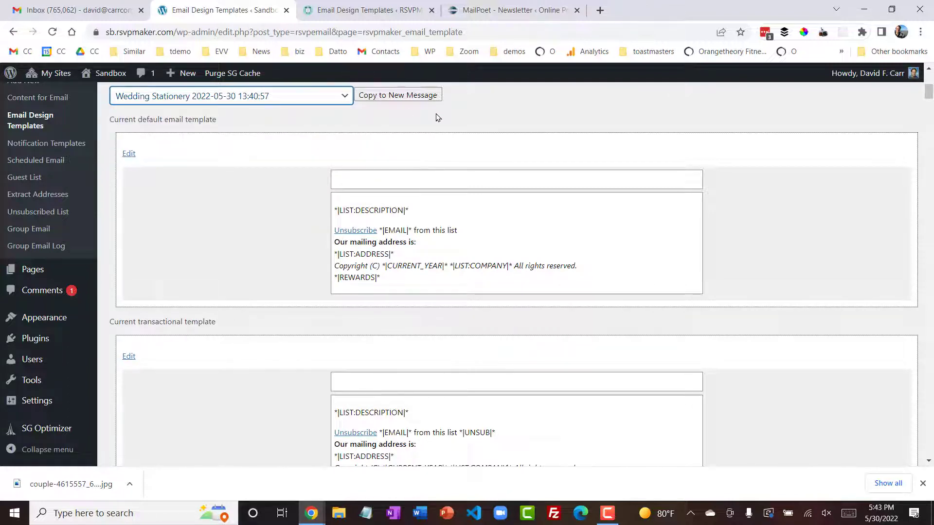
click(417, 96)
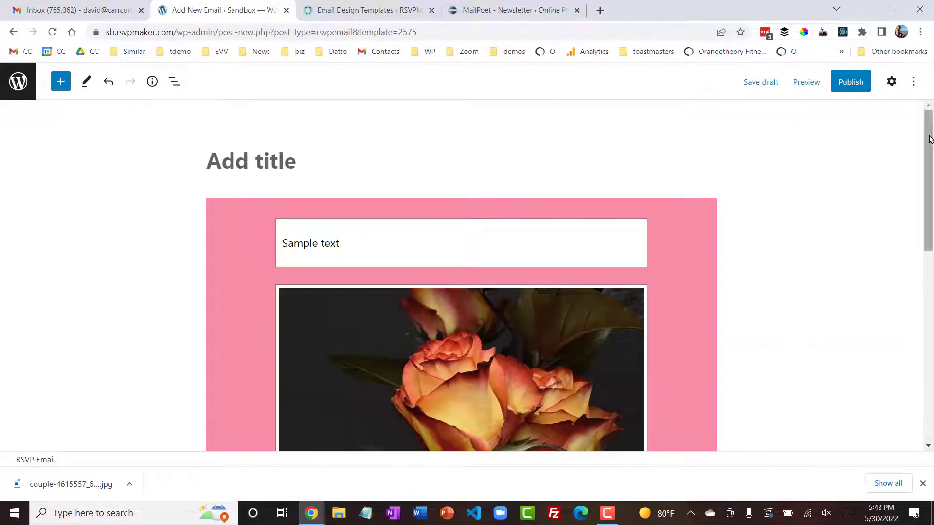
drag(931, 139, 909, 113)
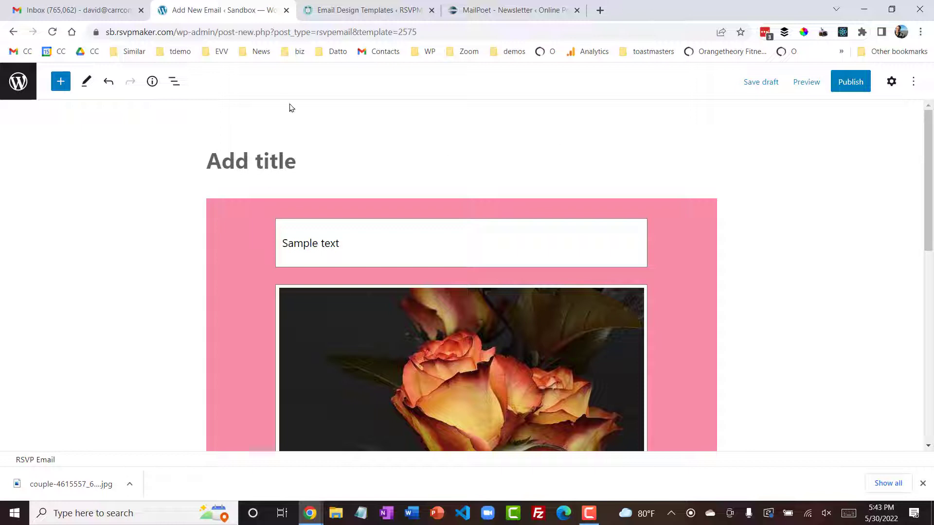
- Replace the "Sample text" paragraph in the email's content area with an RSVPMaker Embed Event block
click(329, 239)
drag(390, 246, 281, 238)
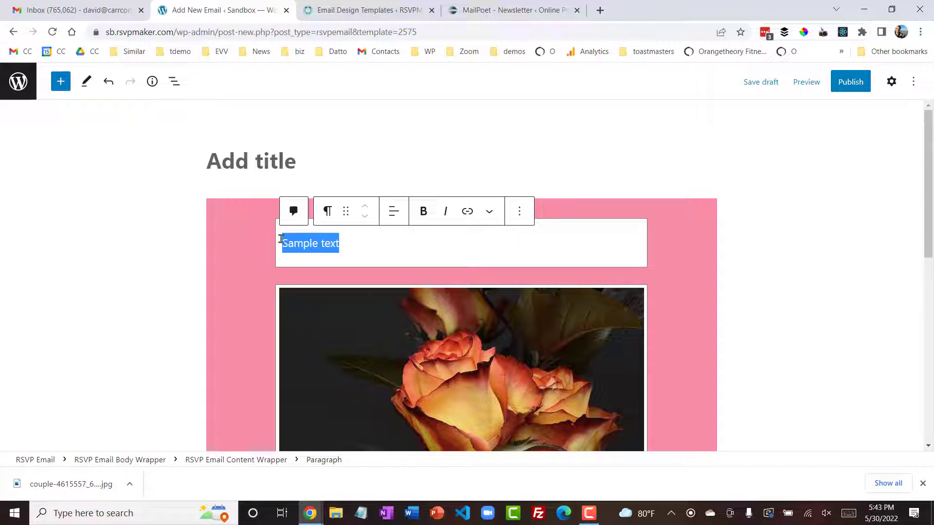
text(/)
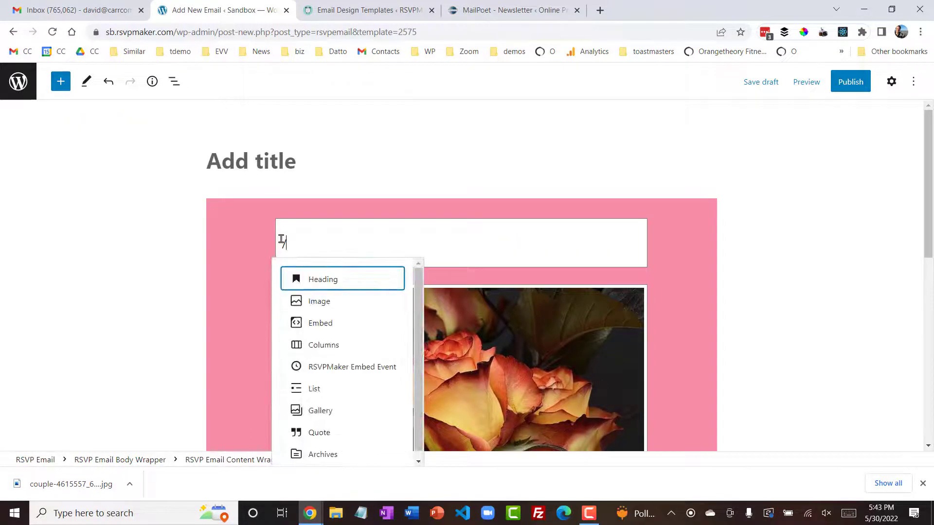
click(361, 373)
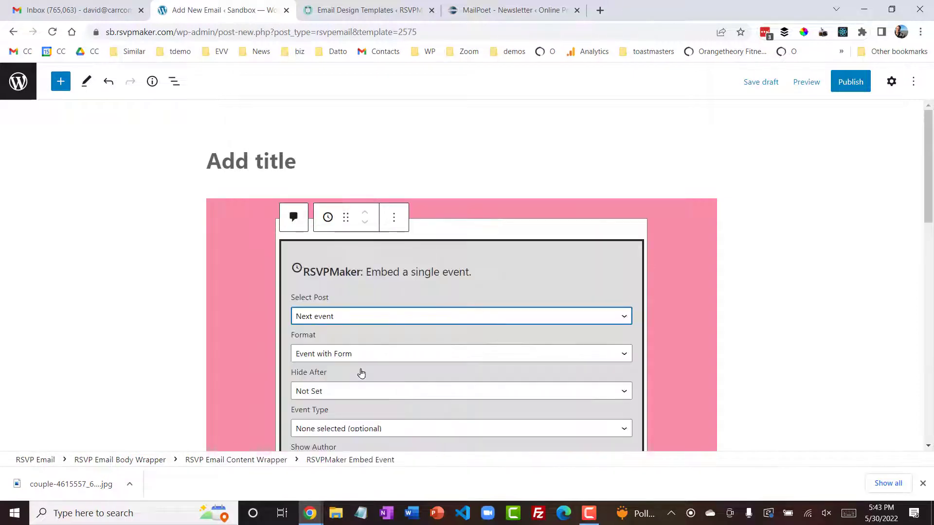
- Set the embedded event to the wedding on August 31, 2022, in the Event with Button format
click(524, 319)
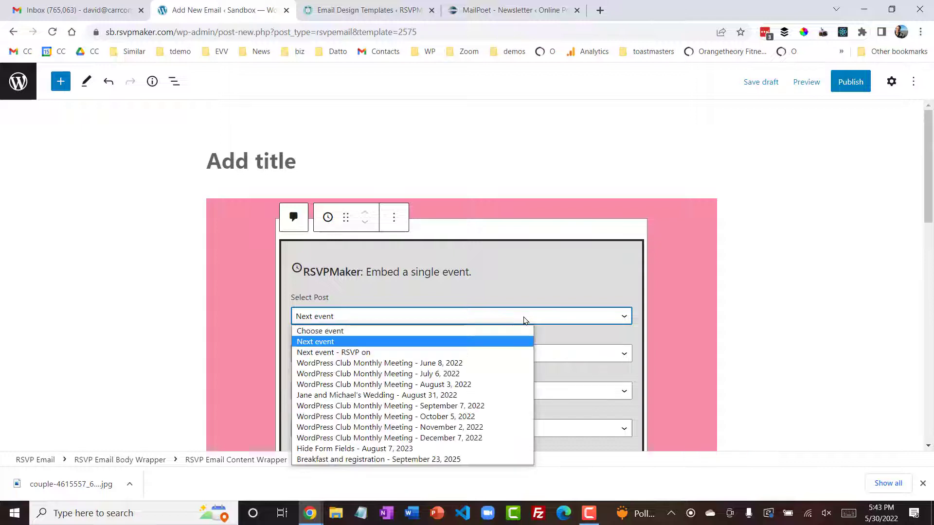
click(502, 396)
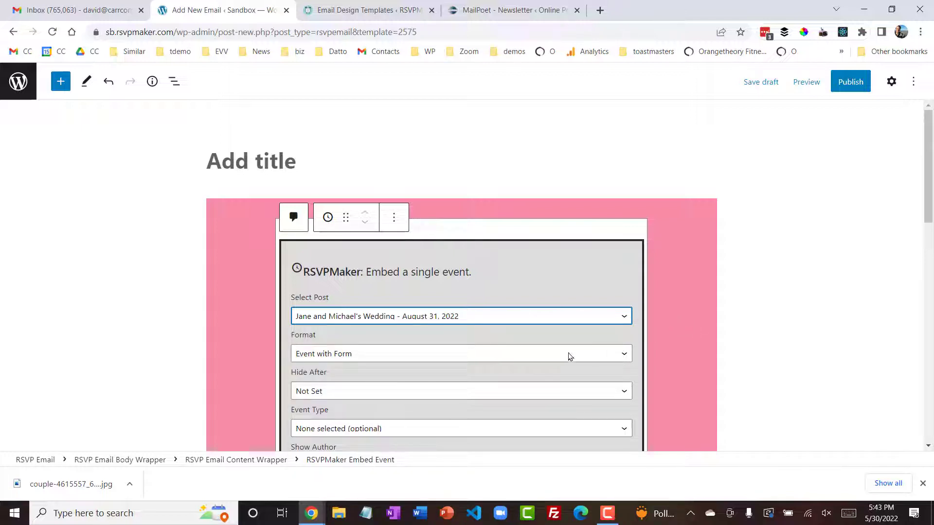
click(510, 354)
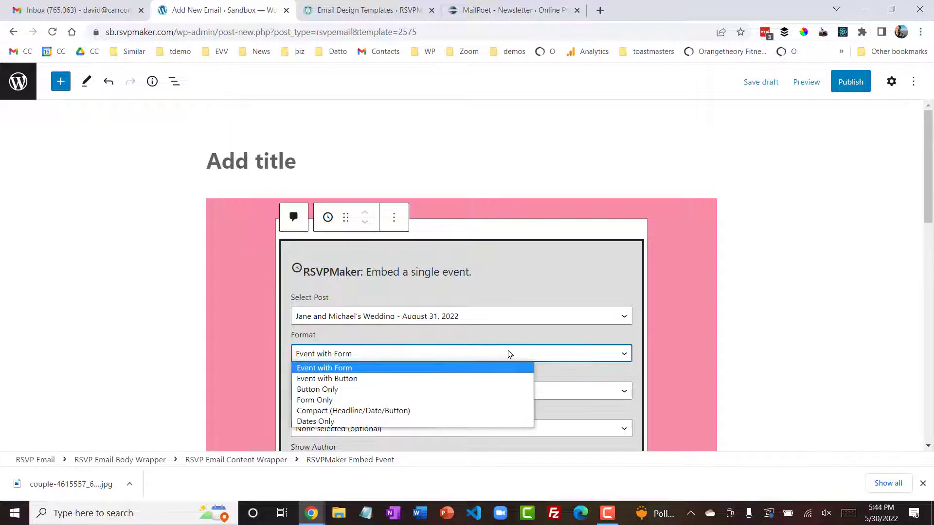
click(471, 378)
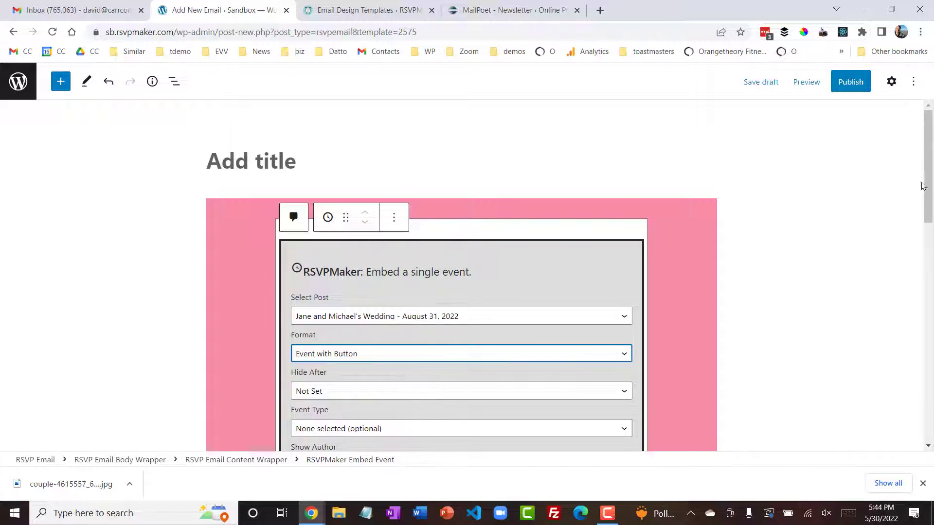
drag(927, 181, 918, 214)
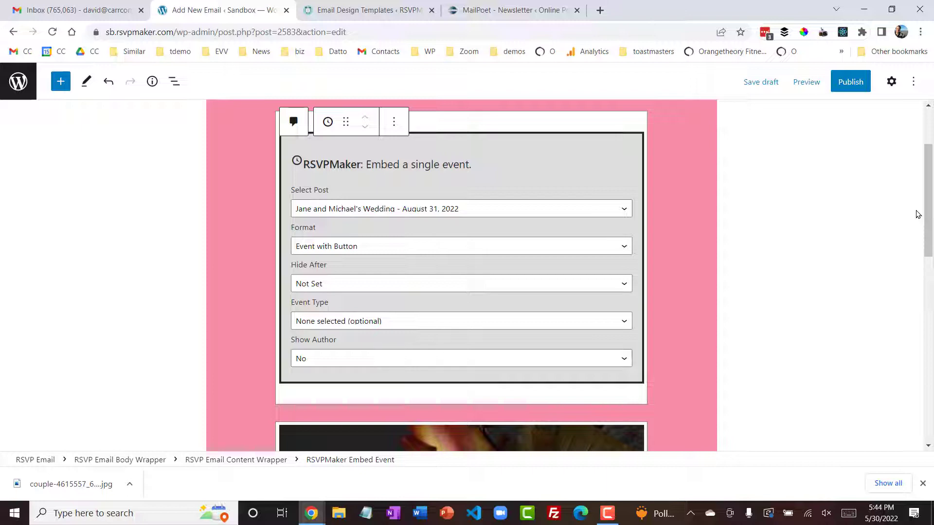
drag(927, 214, 923, 178)
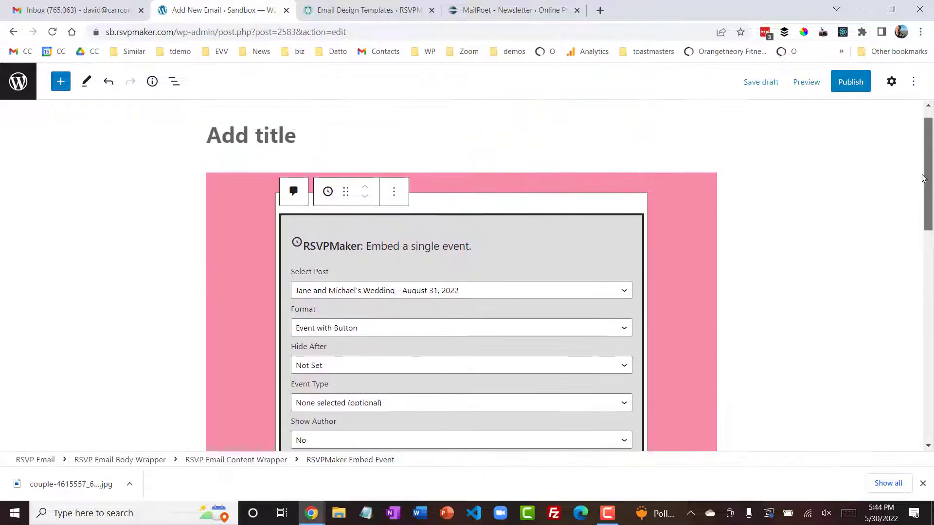
- Insert a paragraph reading "ttkkk" above the embedded event, followed by an empty Image block
click(394, 189)
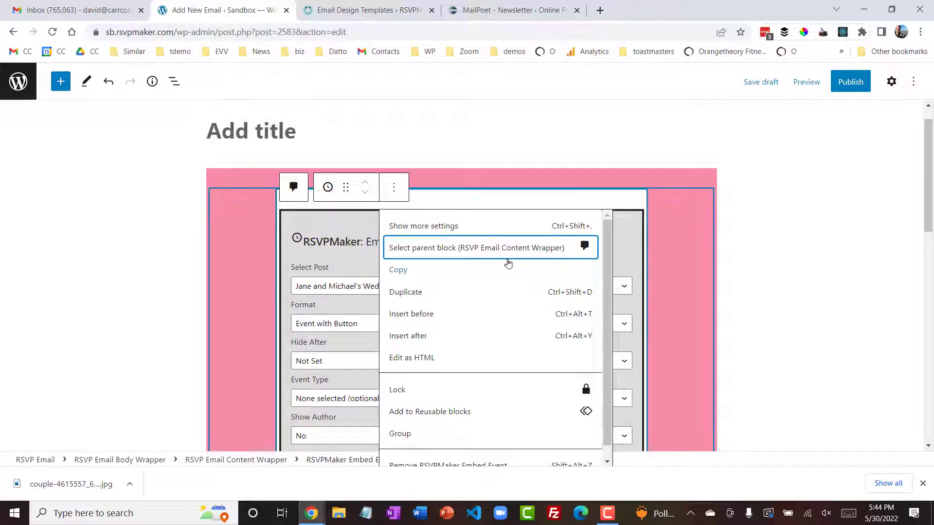
click(417, 314)
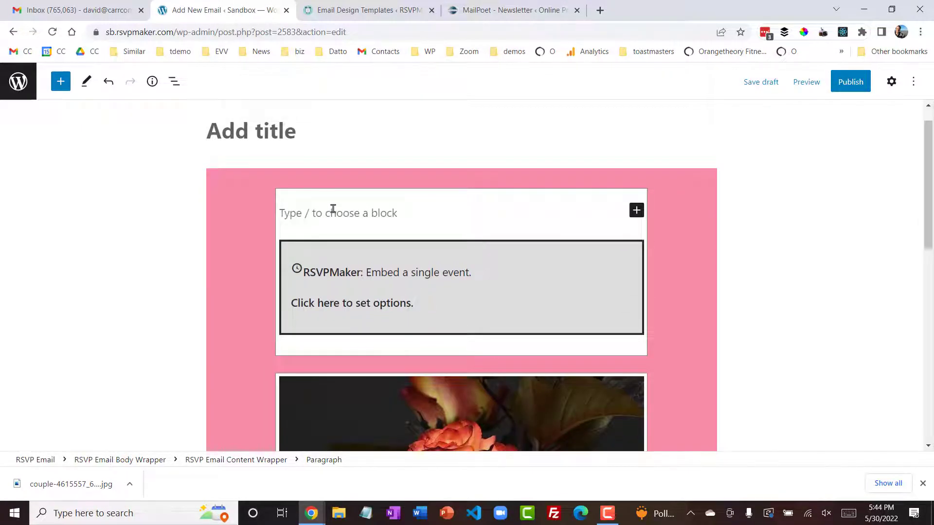
text(ttkkk)
key(Return)
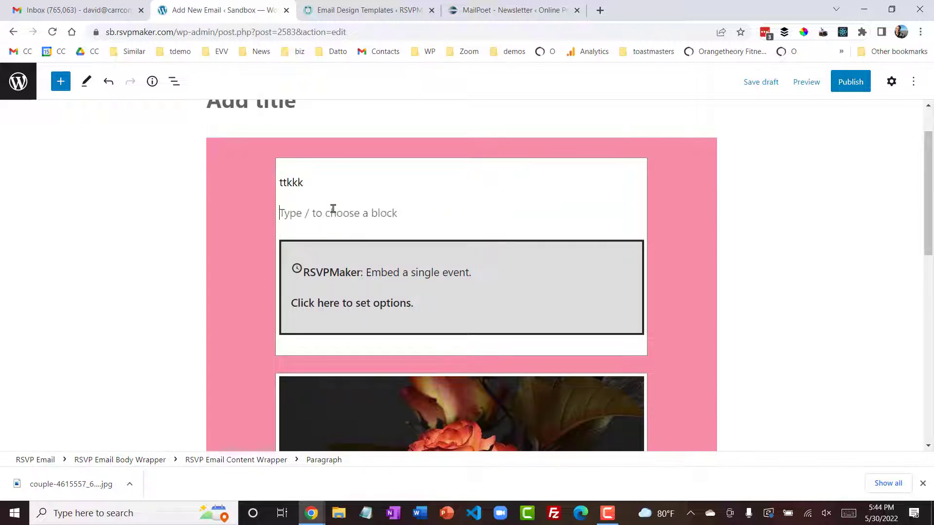
text(/)
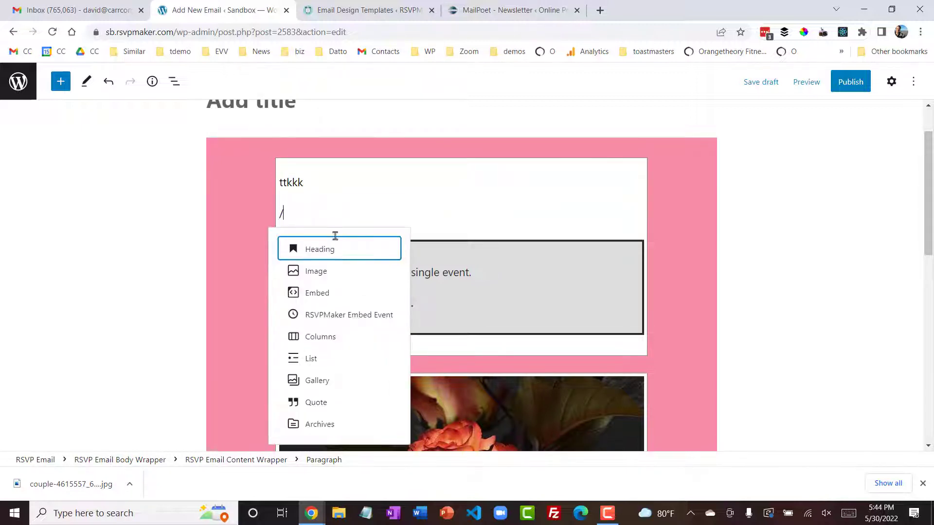
click(331, 273)
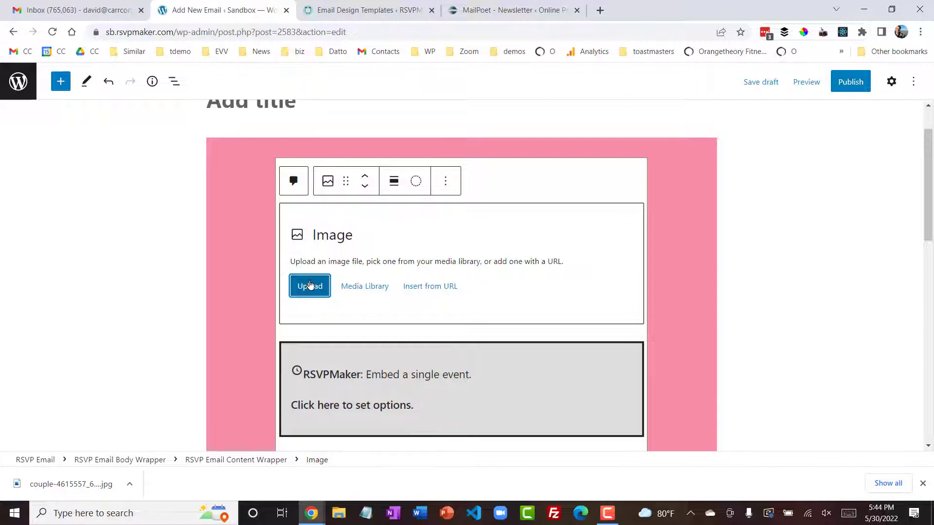
- Switch to the MailPoet newsletter editor and examine its RSVPMaker shortcodes and the newsletter content
click(494, 14)
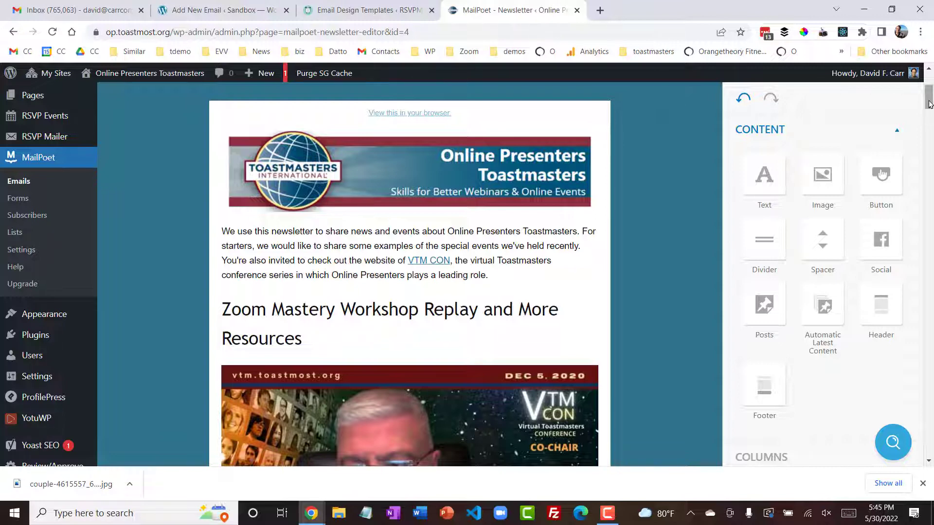
drag(930, 104, 929, 86)
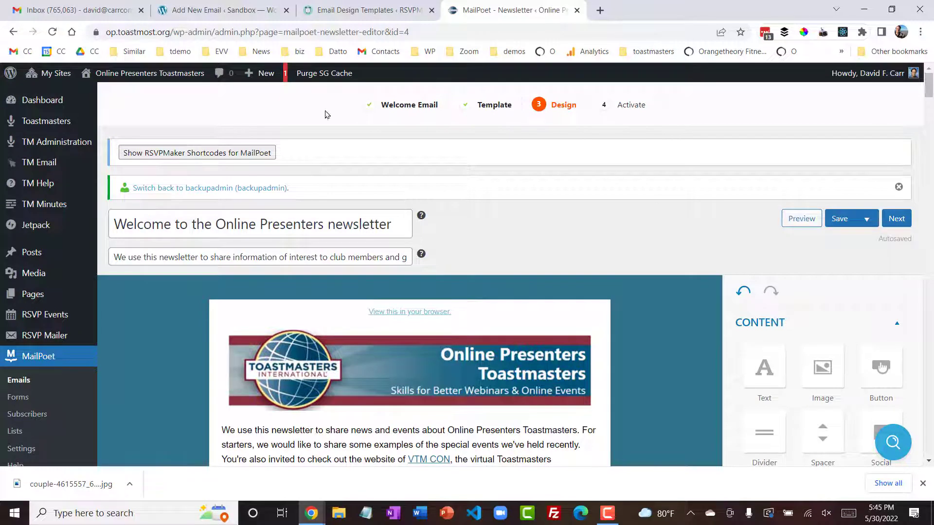
click(229, 152)
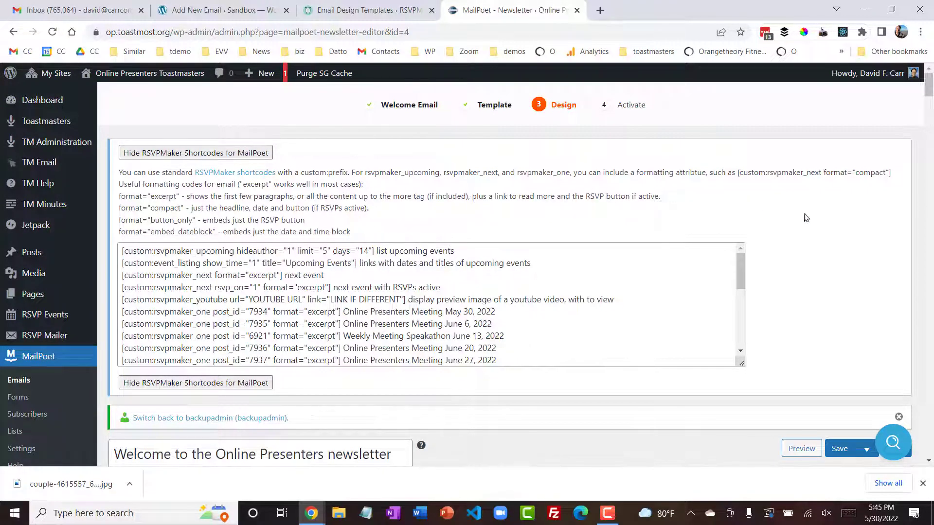
click(209, 382)
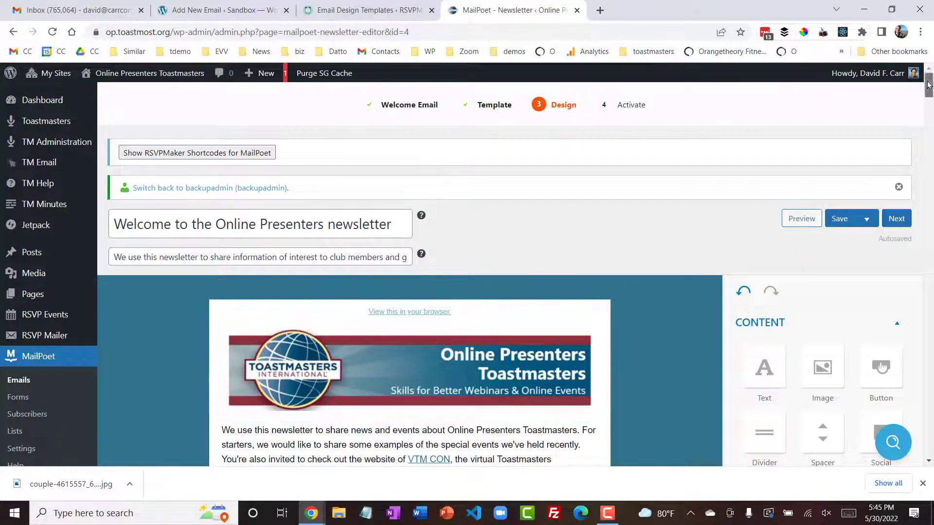
drag(928, 86, 928, 115)
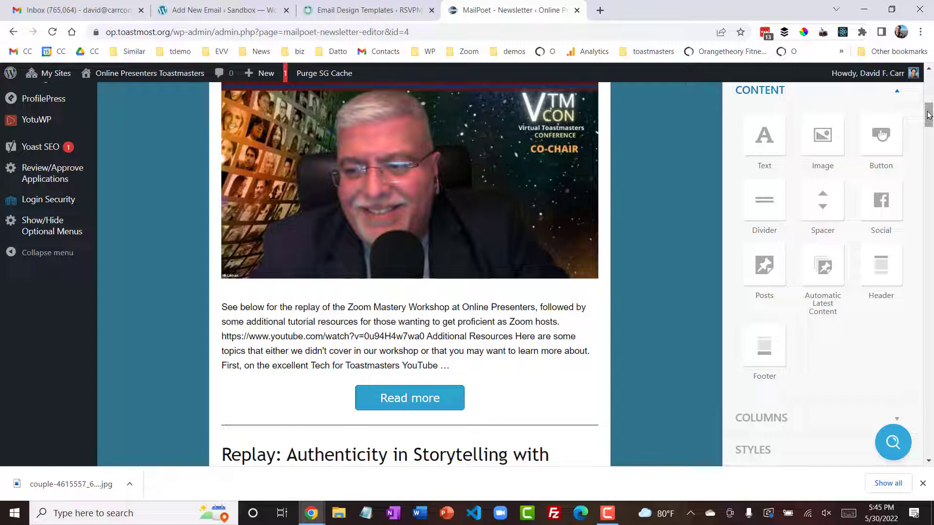
- Return to the email being edited and insert a Columns block with three equal columns above the empty Image block
click(197, 14)
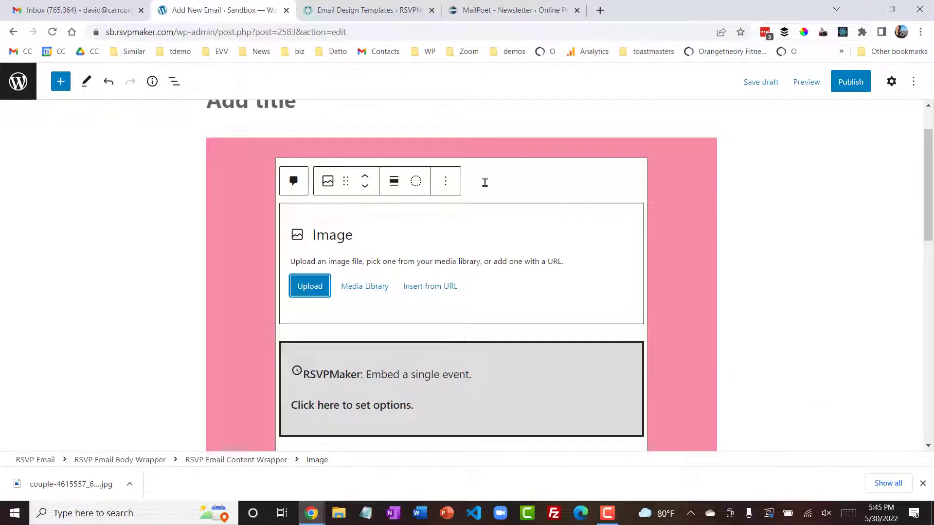
click(446, 182)
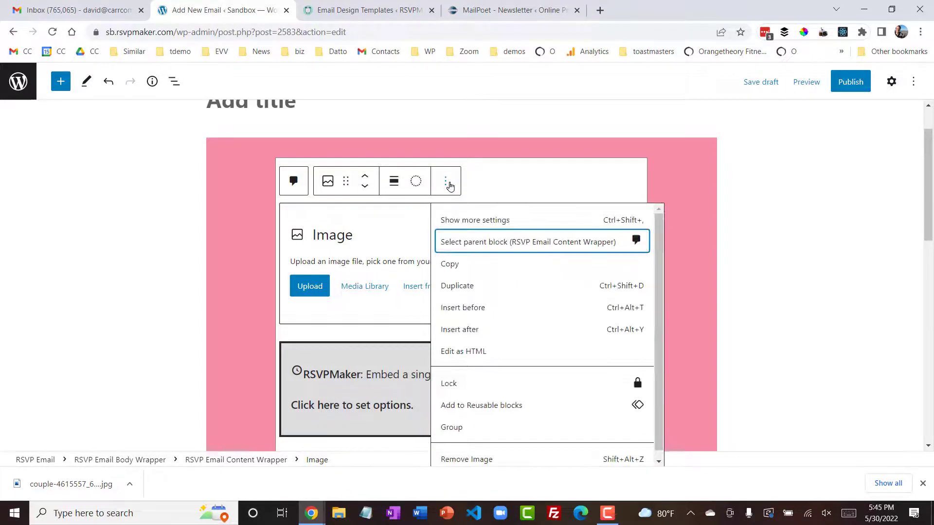
click(477, 307)
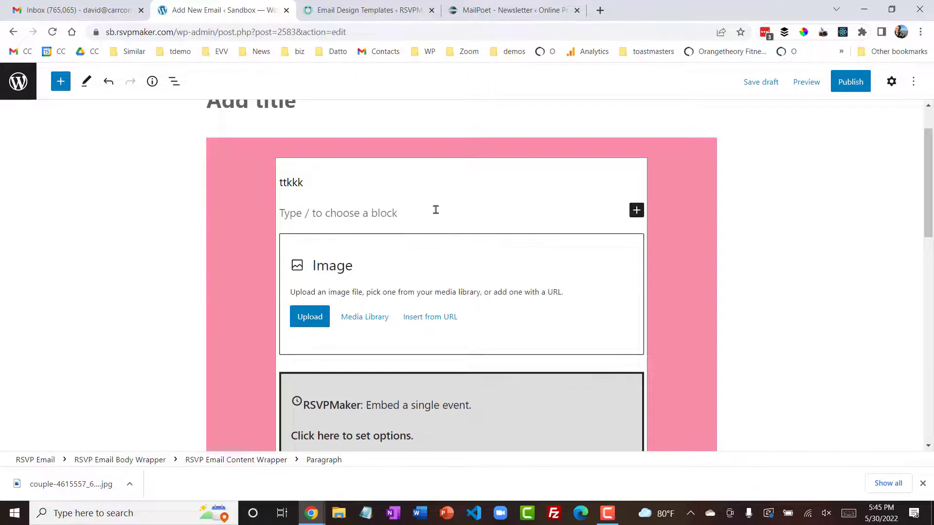
text(/)
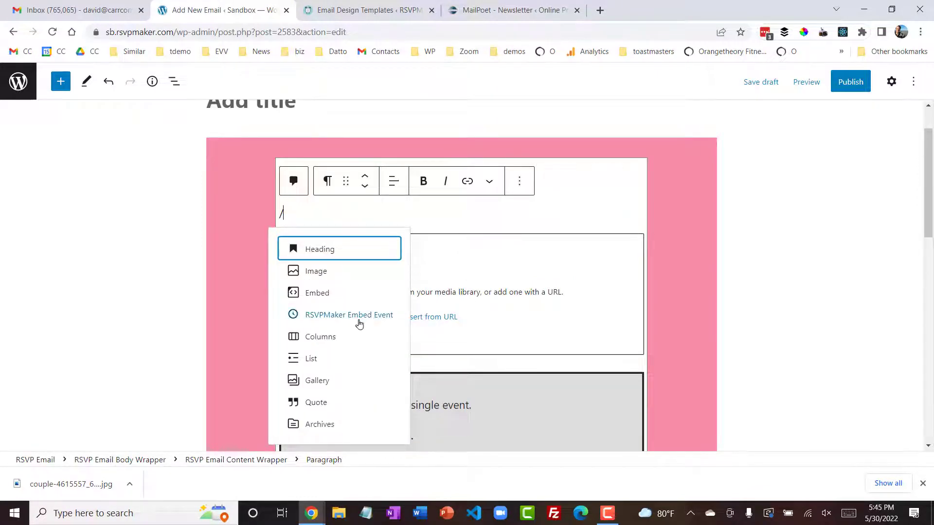
click(333, 337)
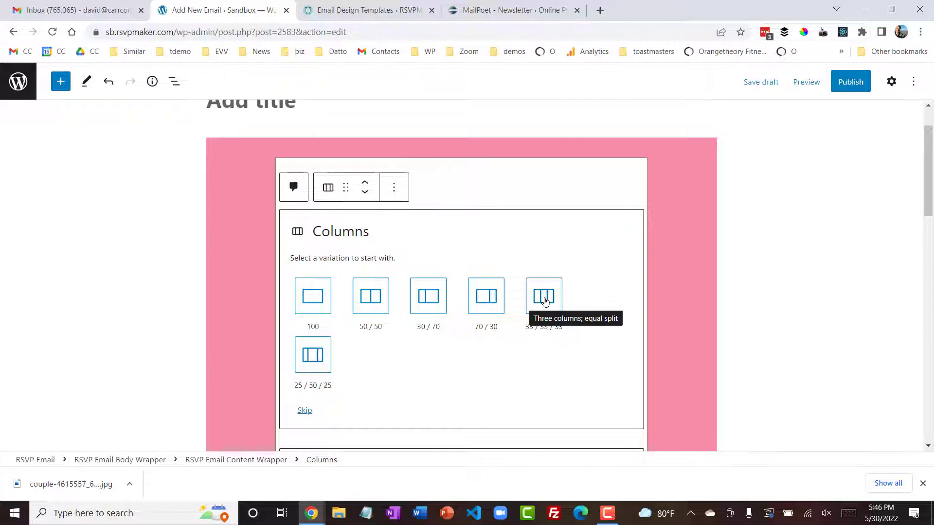
click(545, 301)
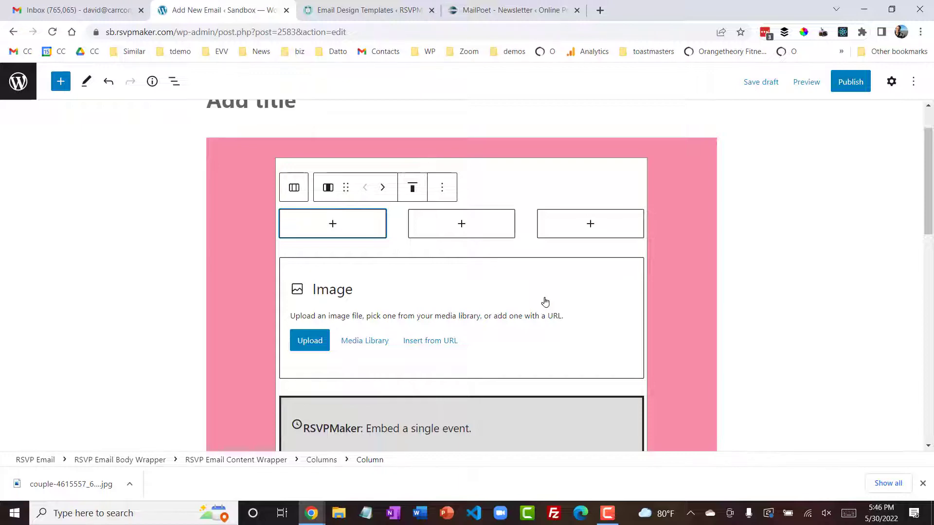
- Switch to the Email Design Templates page and copy the class name .has-chartreuse-background-color from the Current Class-to-Style Conversions
click(369, 13)
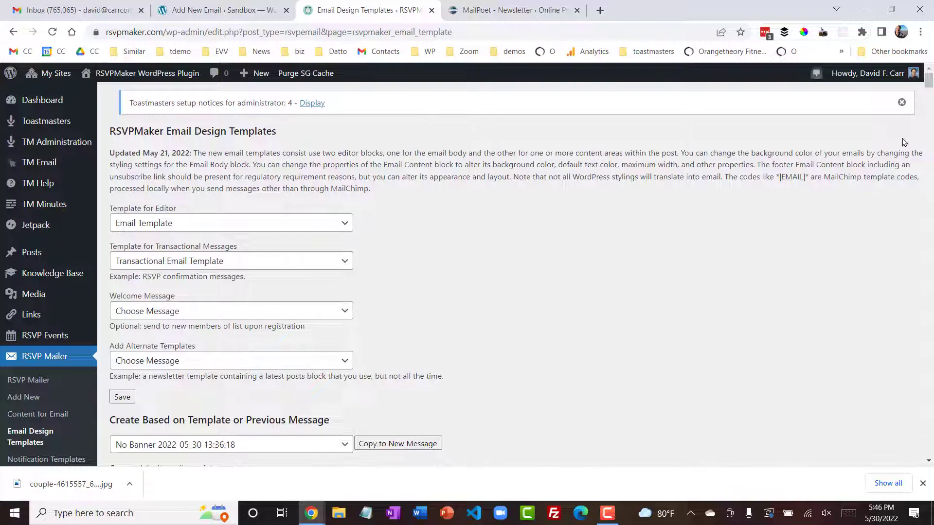
drag(927, 80, 925, 128)
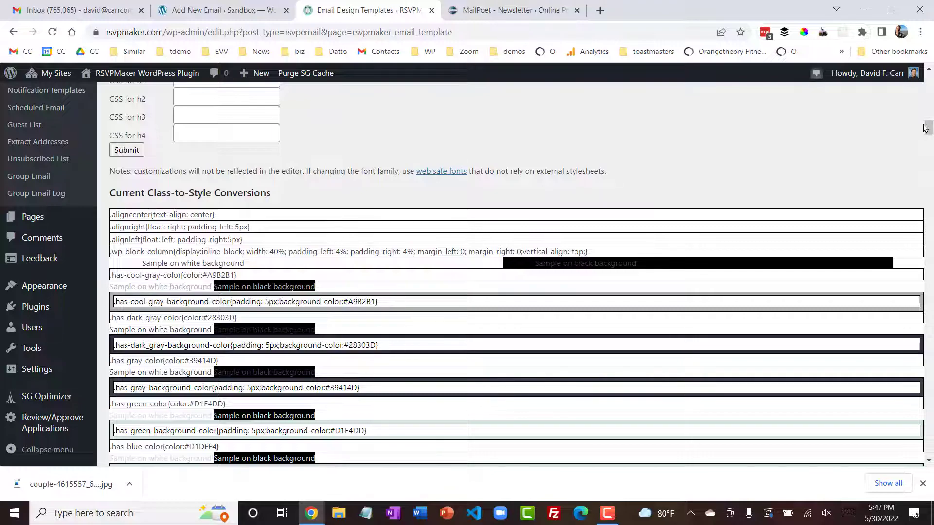
drag(926, 128, 929, 172)
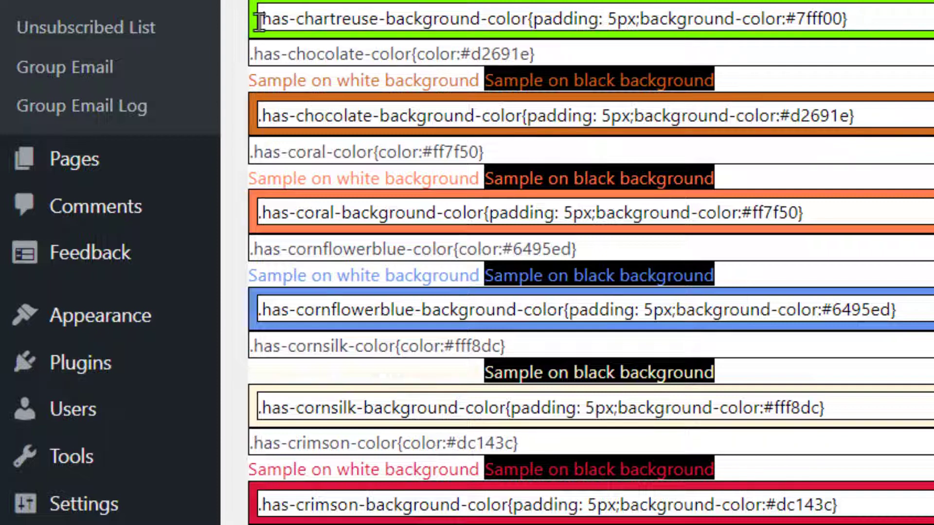
drag(259, 21, 524, 11)
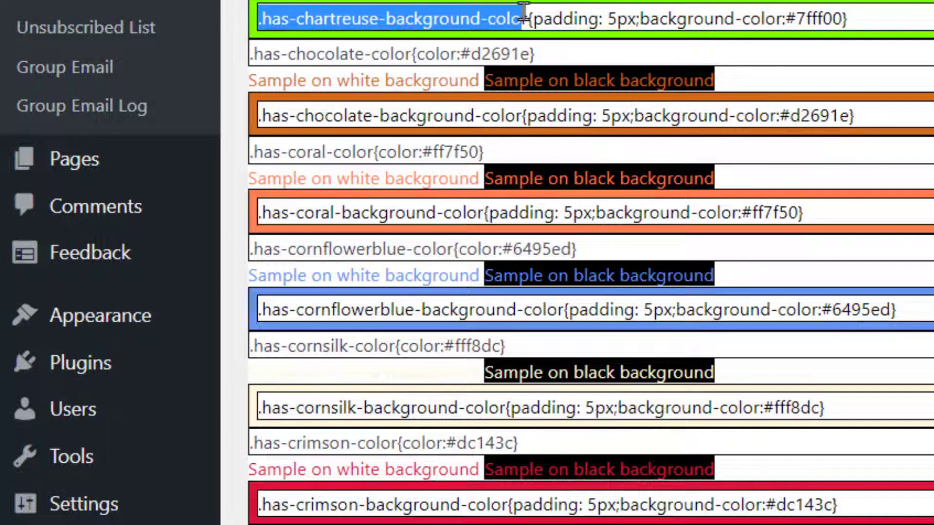
key(shift+Right)
key(ctrl+c)
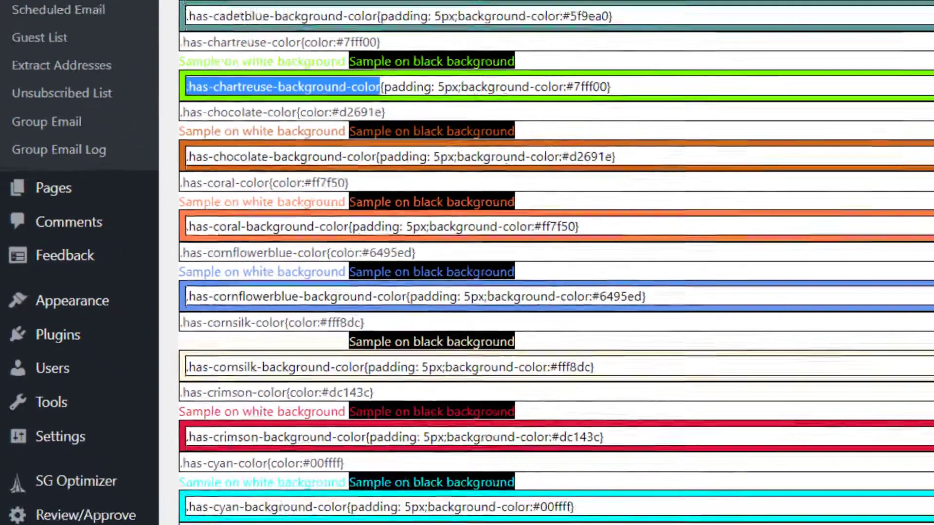
drag(928, 165, 926, 78)
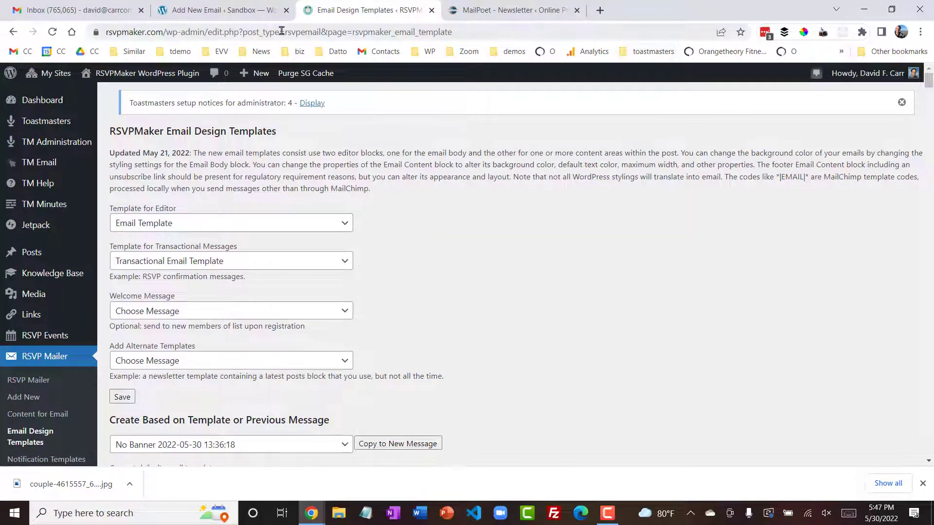
- Back in the email, replace the RSVP Email Body Wrapper's additional CSS class with .has-chartreuse-background-color
click(212, 11)
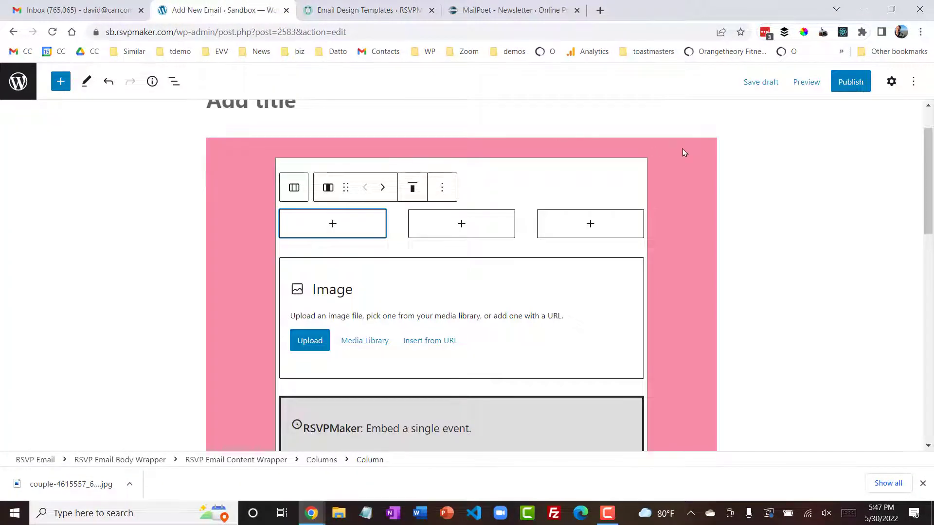
click(697, 156)
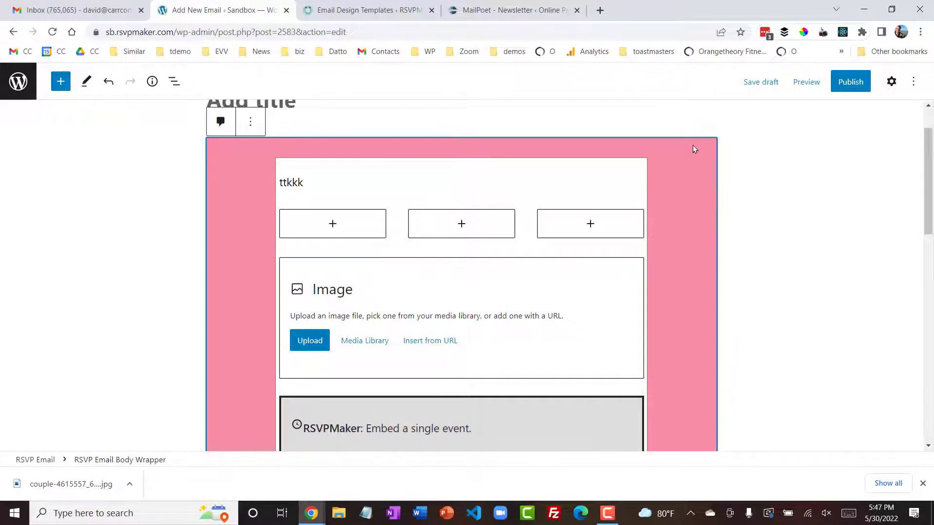
click(892, 82)
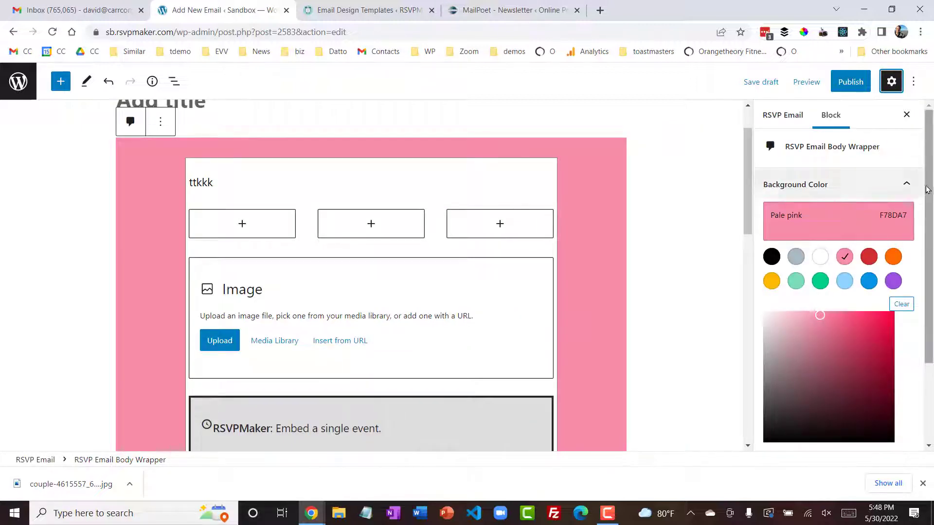
scroll(930, 175, down, 2)
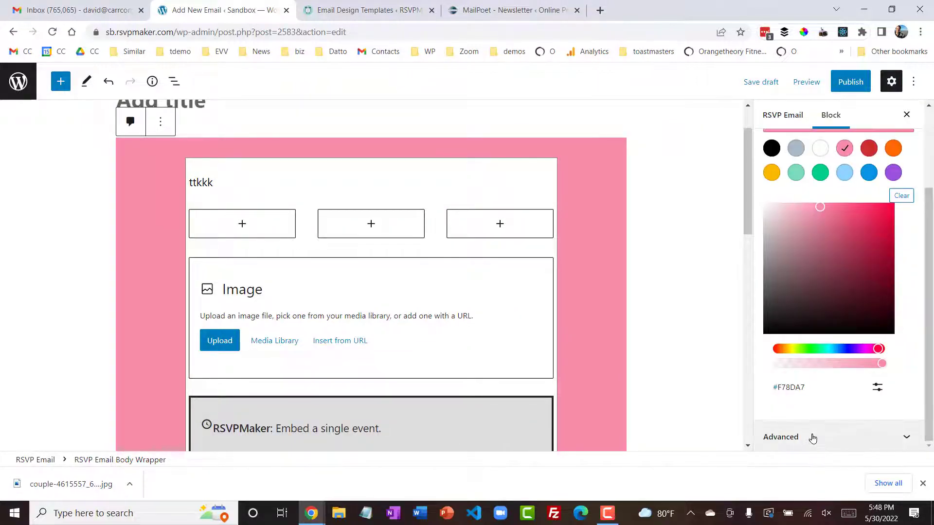
click(813, 437)
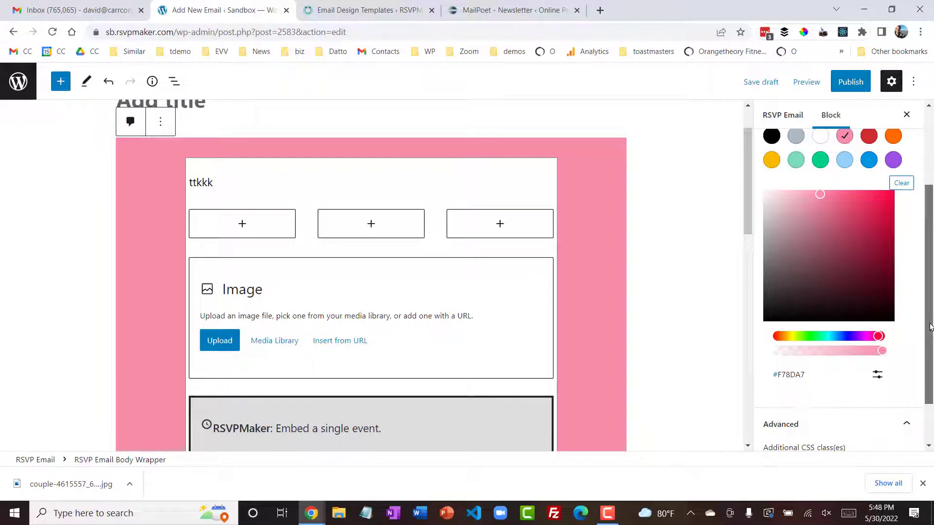
scroll(932, 421, down, 2)
drag(851, 410, 763, 414)
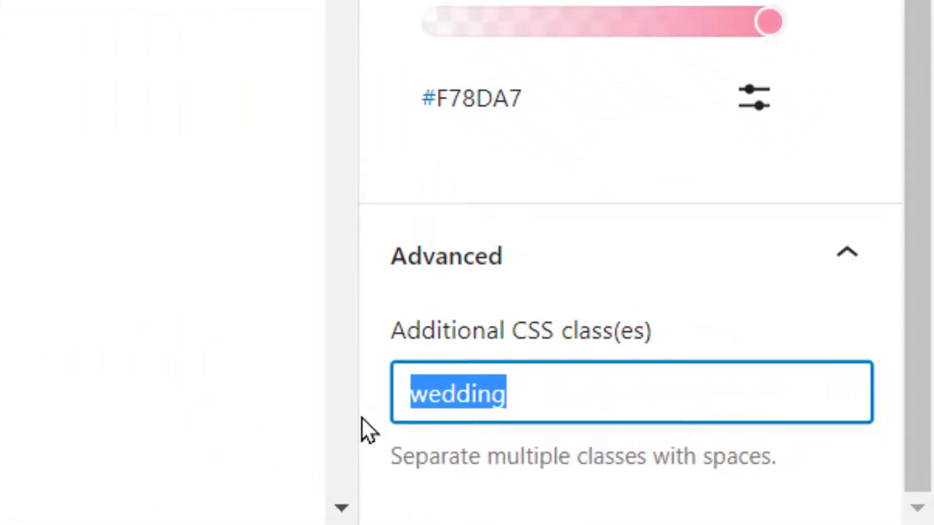
key(ctrl+v)
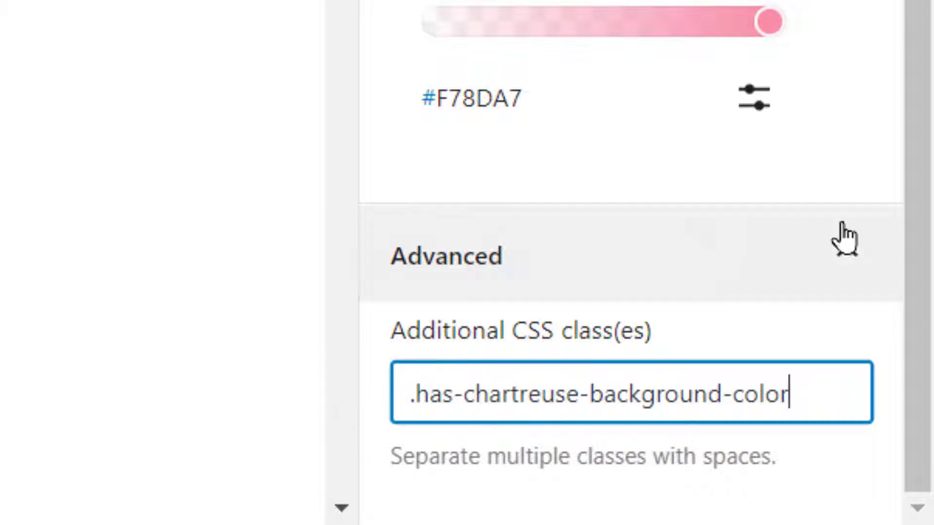
- Clear the background color setting of the RSVP Email Body Wrapper
drag(922, 216, 923, 143)
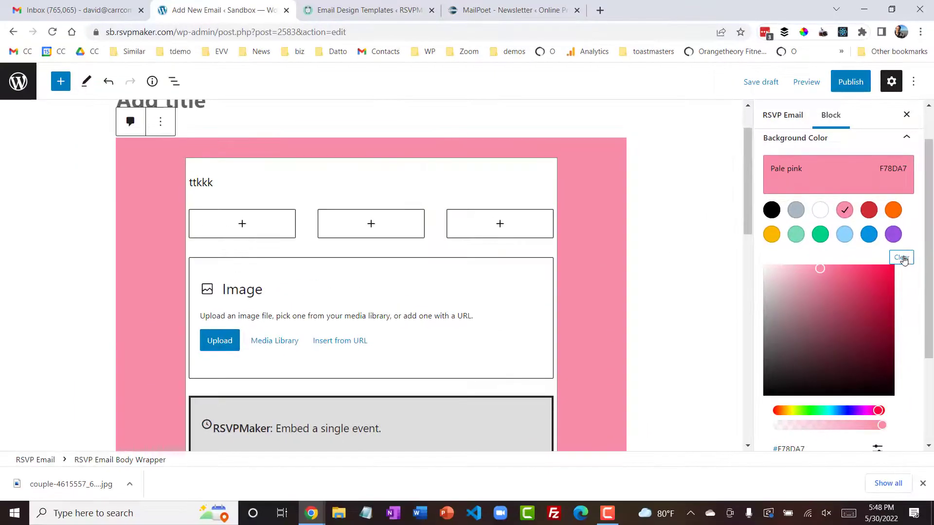
click(901, 258)
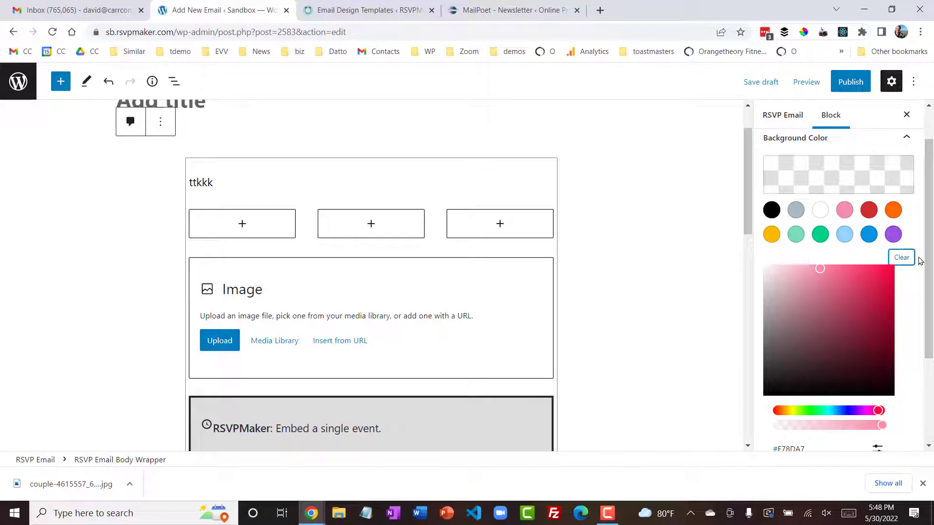
drag(930, 265, 923, 175)
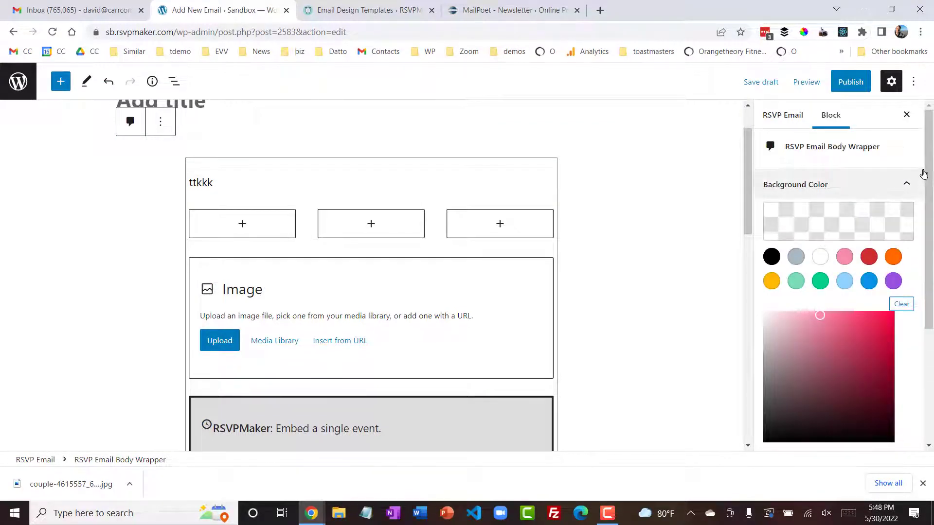
- Publish the email and view the published post, reviewing its sending controls and email preview
click(849, 87)
click(815, 87)
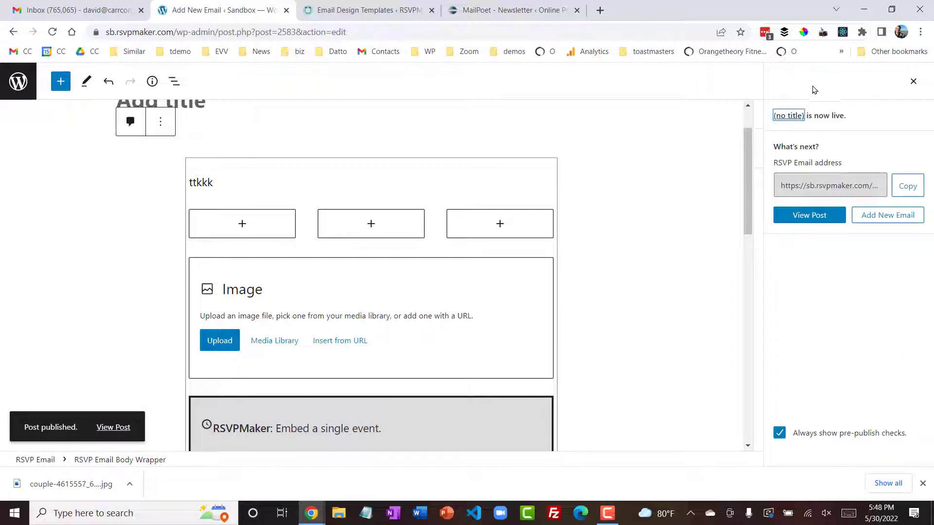
click(118, 429)
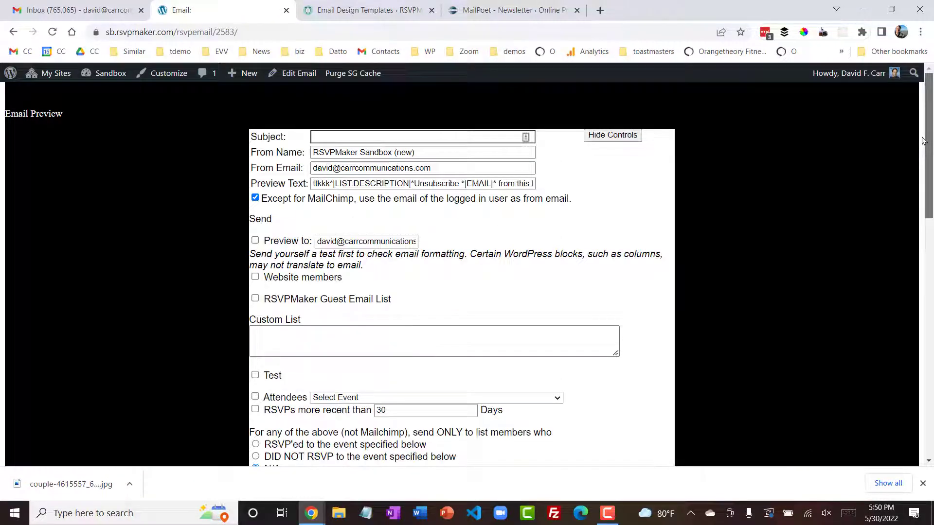
drag(924, 141, 907, 264)
scroll(907, 258, up, 2)
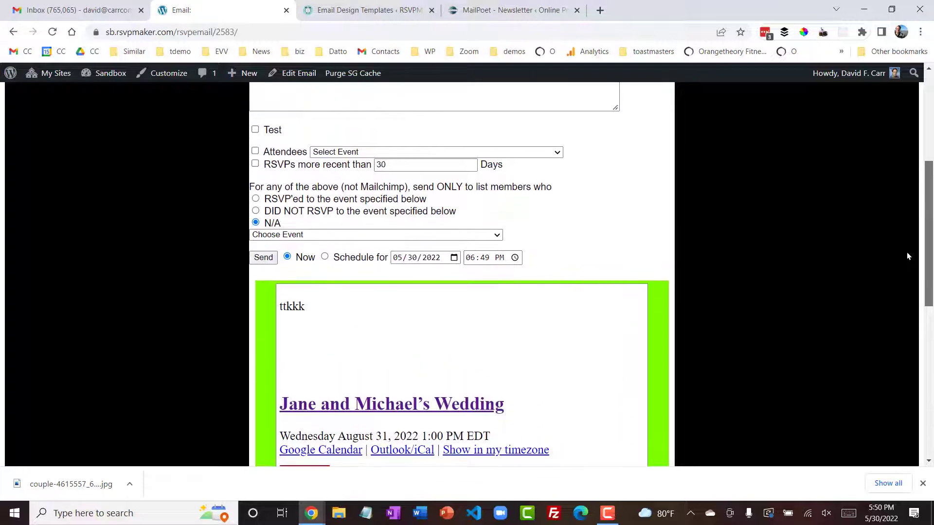
scroll(905, 146, up, 4)
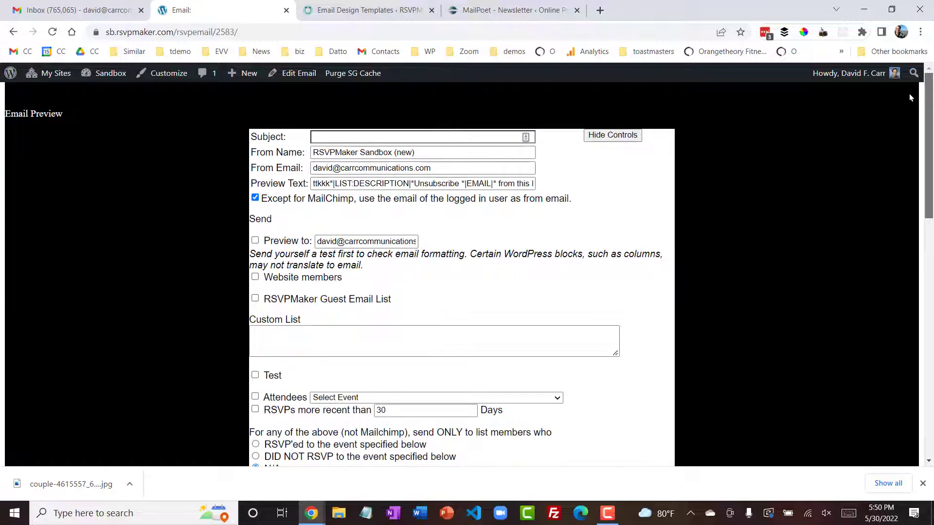
scroll(911, 214, down, 7)
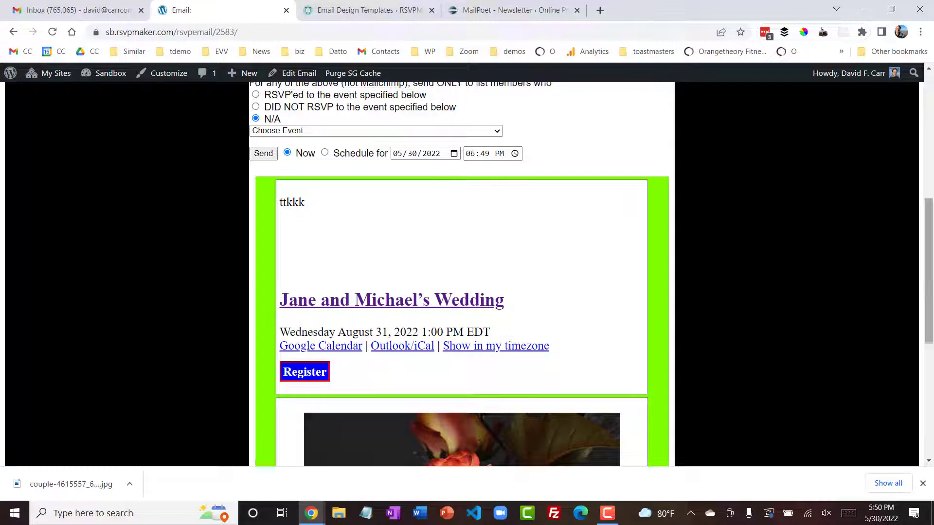
drag(930, 236, 929, 68)
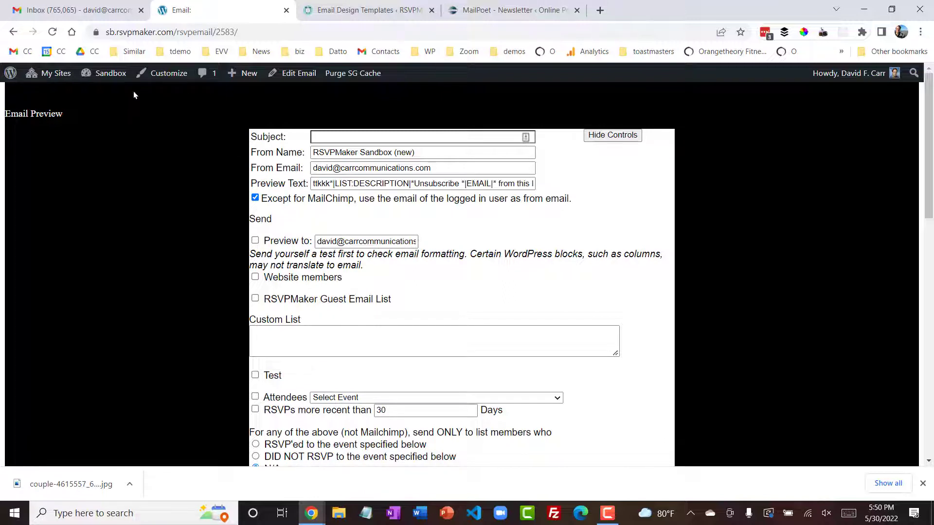
- Open the Sandbox site's Email Design Templates page and examine its template settings, template previews and custom inline styles
mouse_move(105, 74)
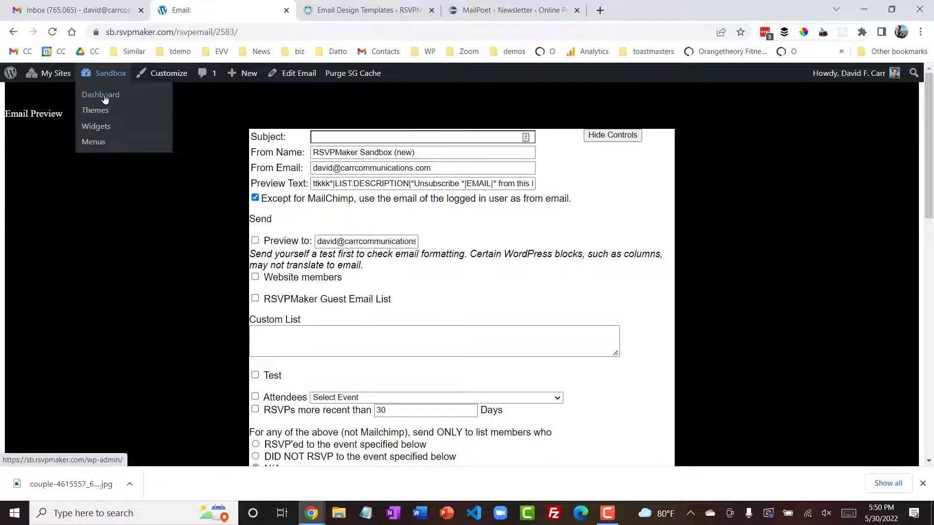
click(105, 96)
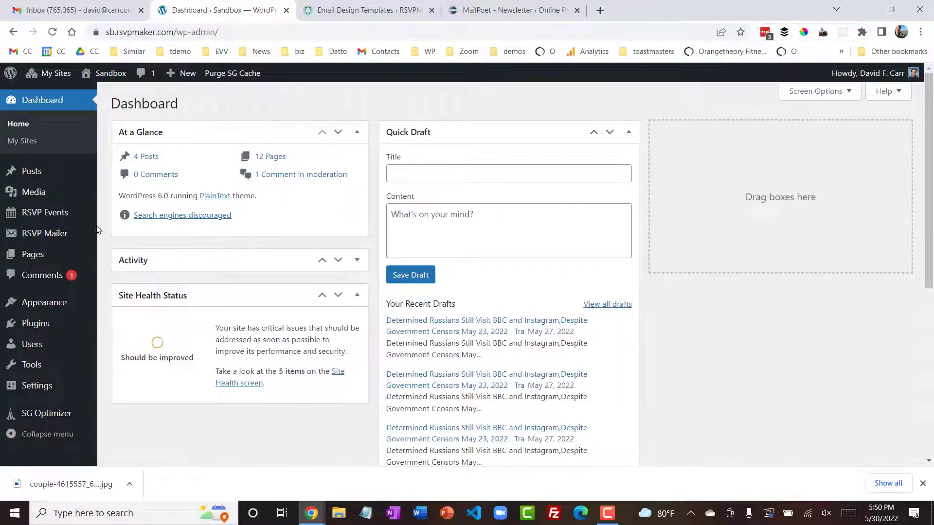
mouse_move(97, 231)
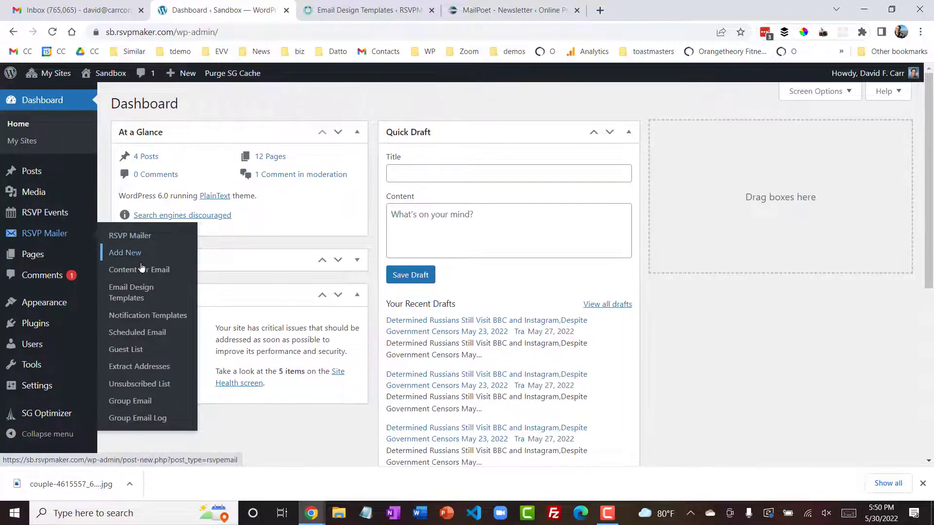
click(139, 292)
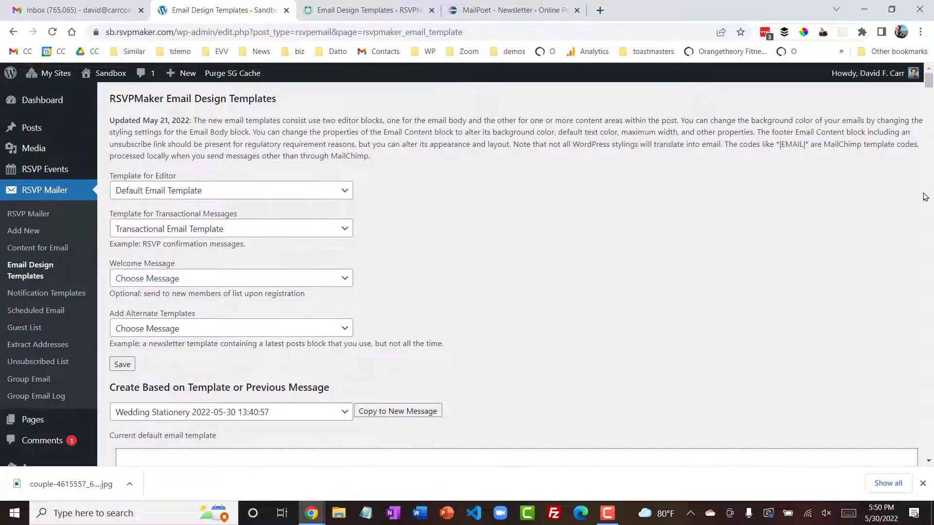
drag(930, 82, 931, 96)
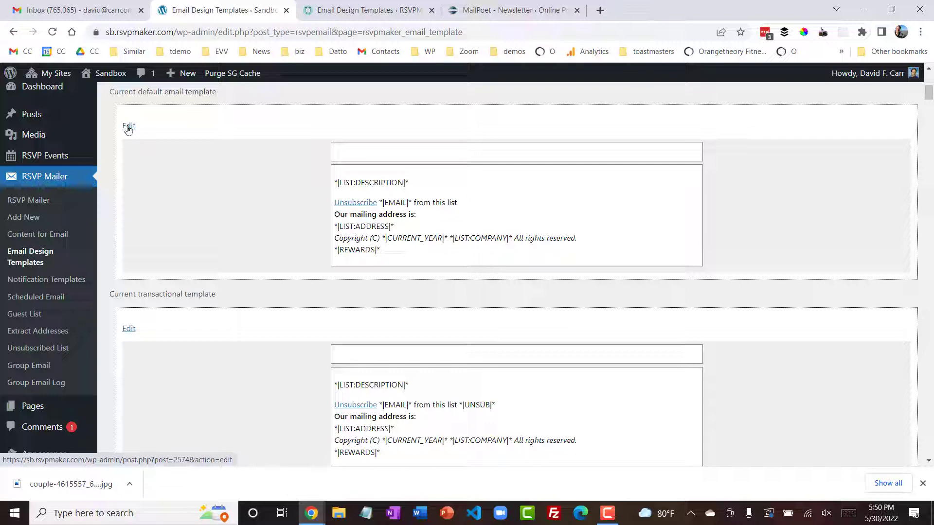
drag(930, 93, 929, 114)
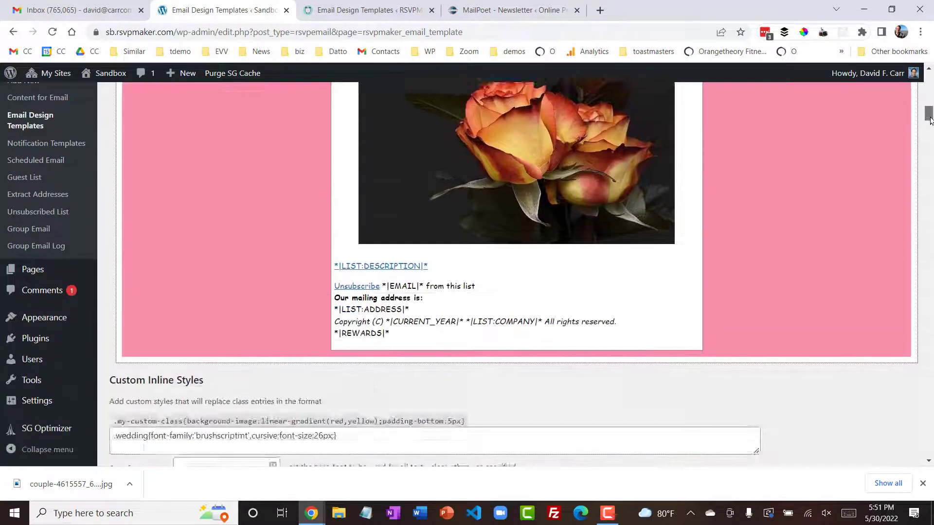
drag(931, 121, 929, 68)
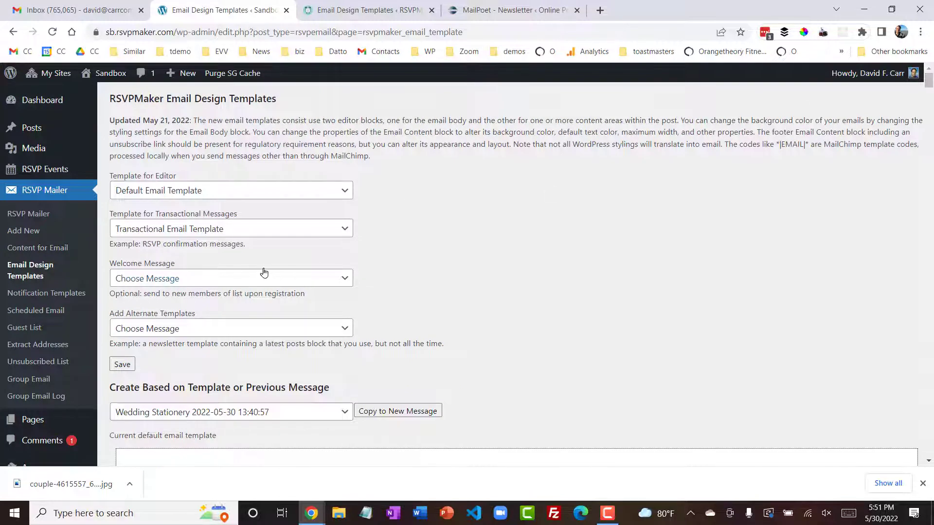
- Review the messages offered as alternate templates and the templates and previous emails offered as the basis for a new message
click(257, 333)
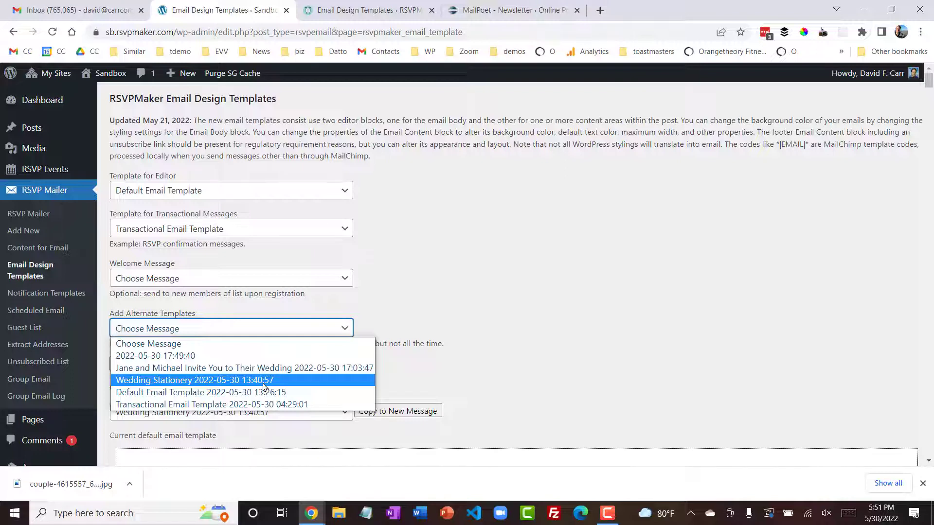
click(602, 232)
click(310, 413)
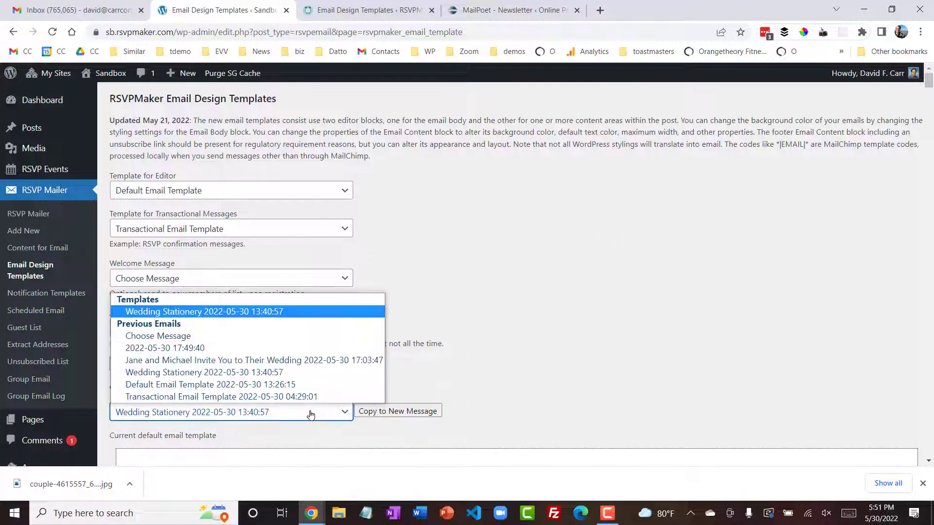
click(285, 312)
- Start a new RSVP email and set the RSVP Email Body Wrapper's background to the custom orange BC6324
click(31, 231)
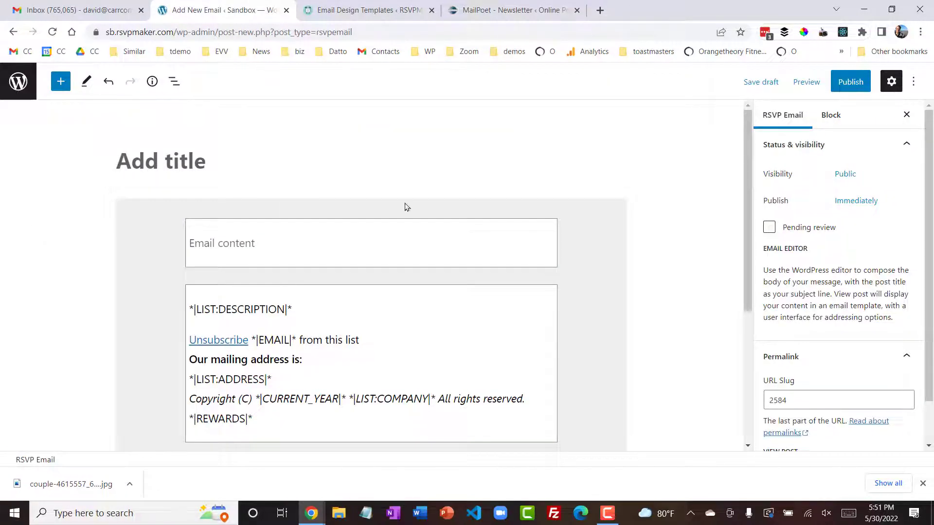
drag(747, 175, 734, 198)
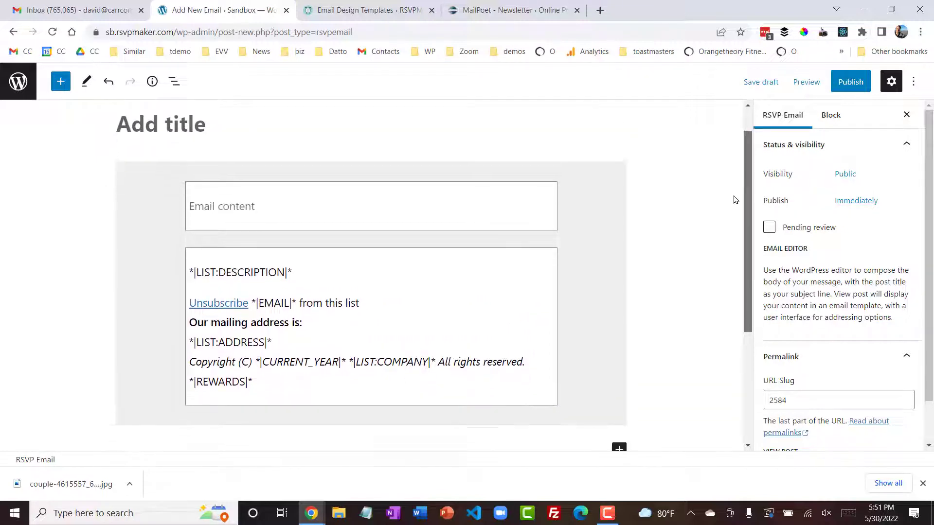
click(607, 186)
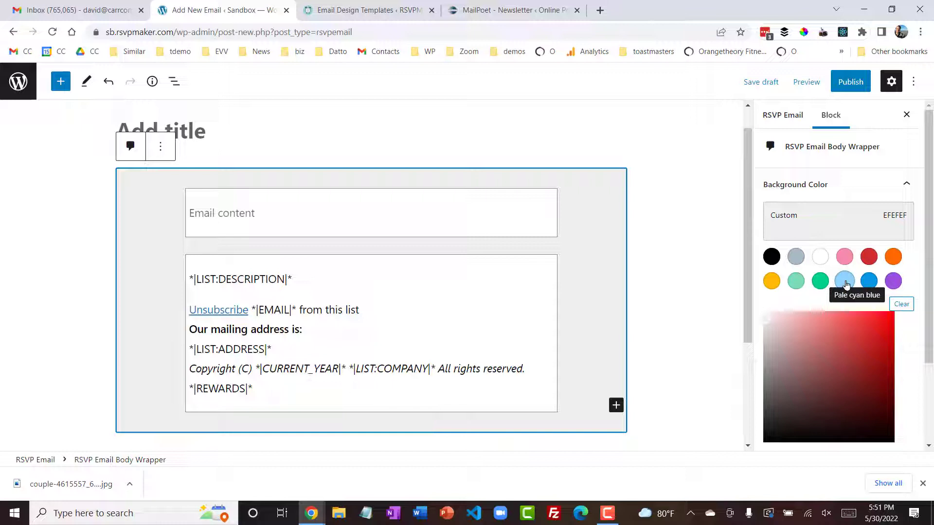
click(897, 260)
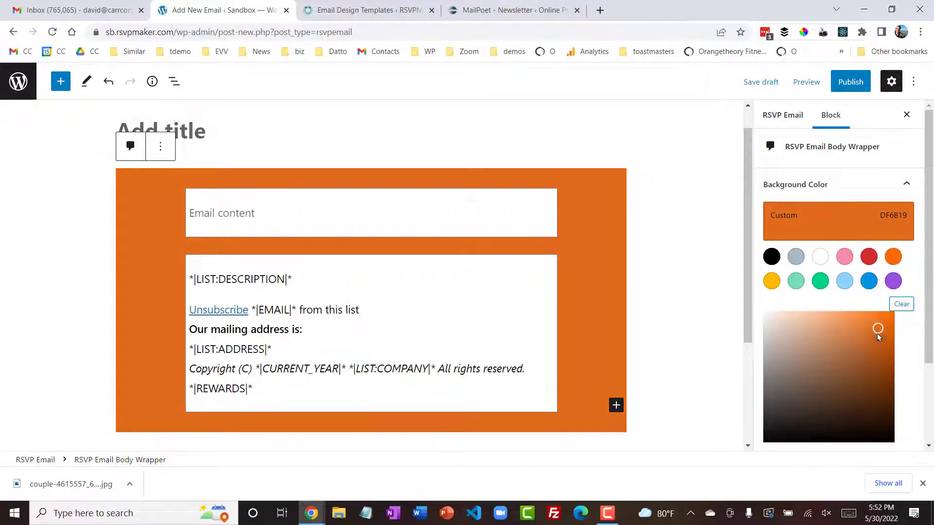
click(868, 346)
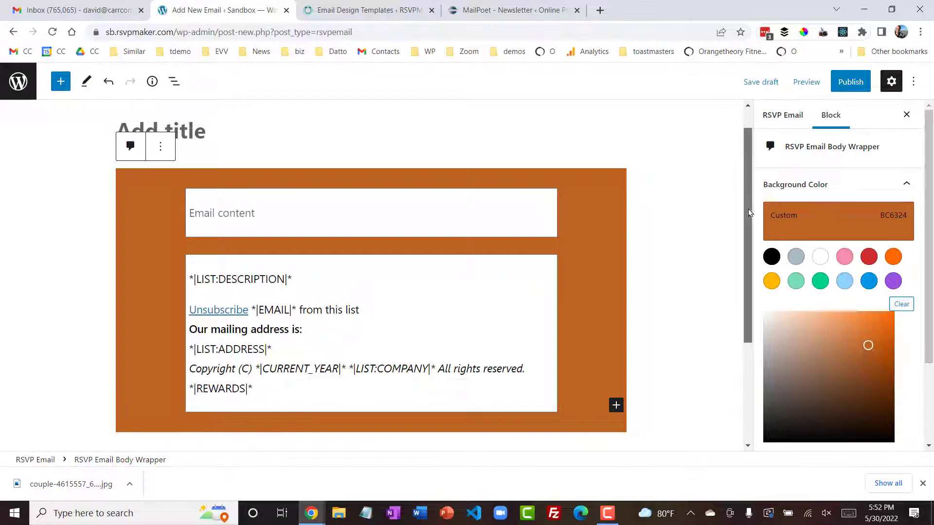
- Title the new email "Orange Template" and publish it
drag(749, 211, 733, 167)
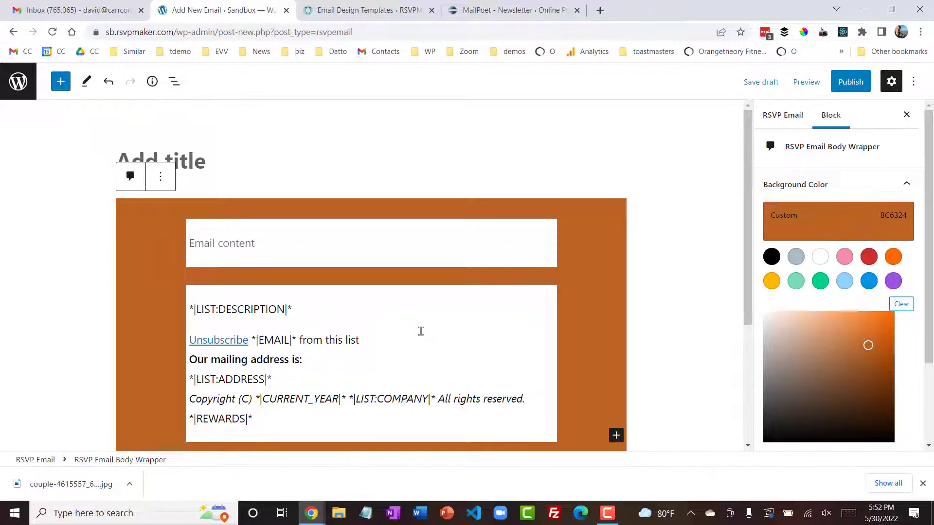
click(267, 160)
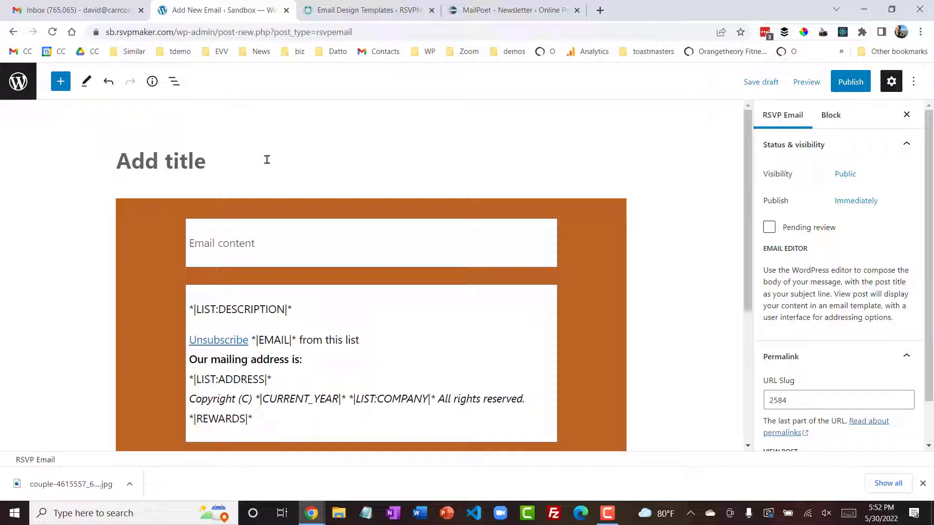
text(Orange T)
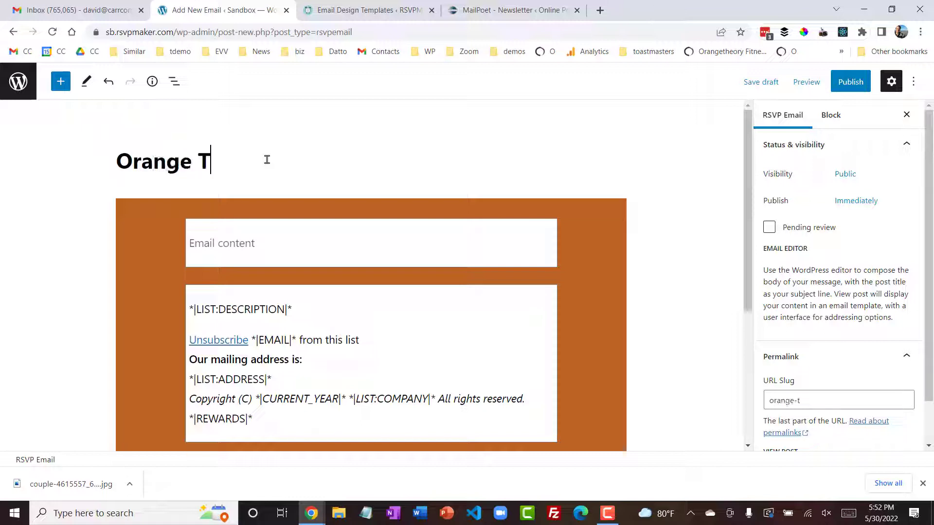
text(emplate)
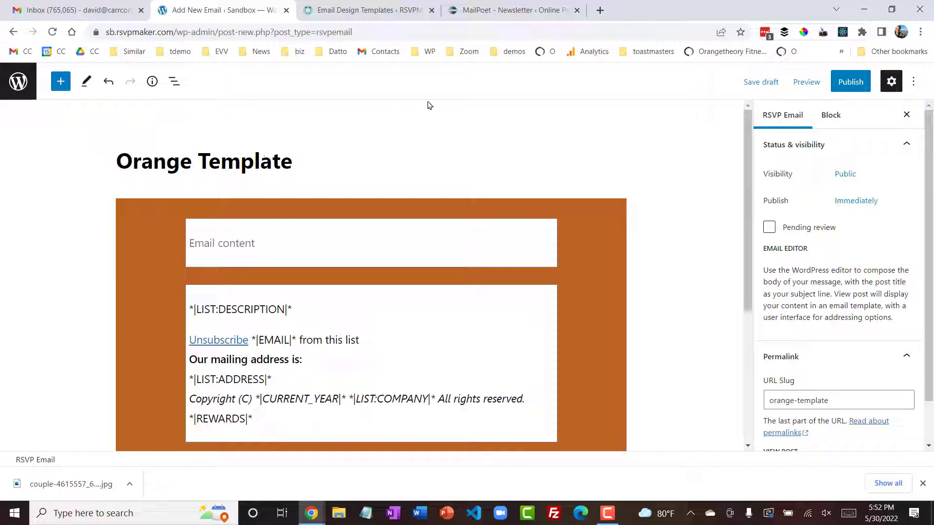
click(851, 82)
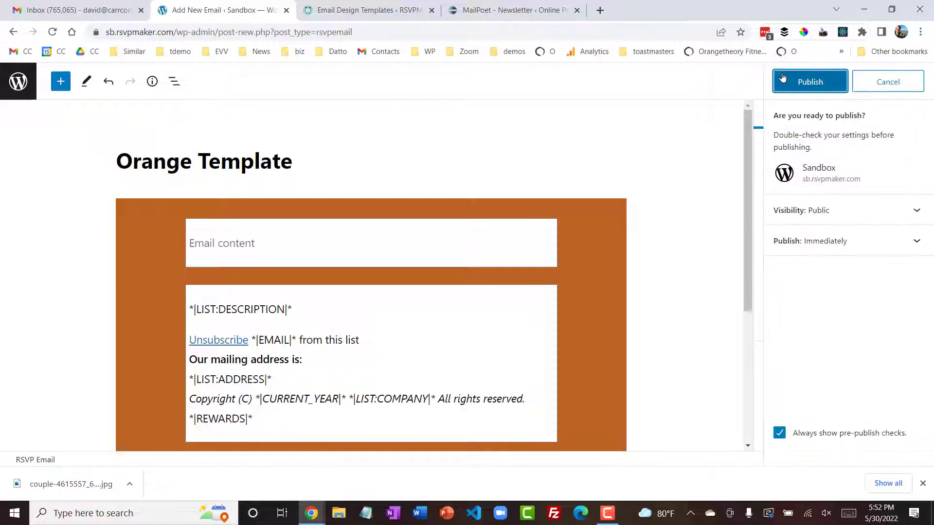
click(806, 84)
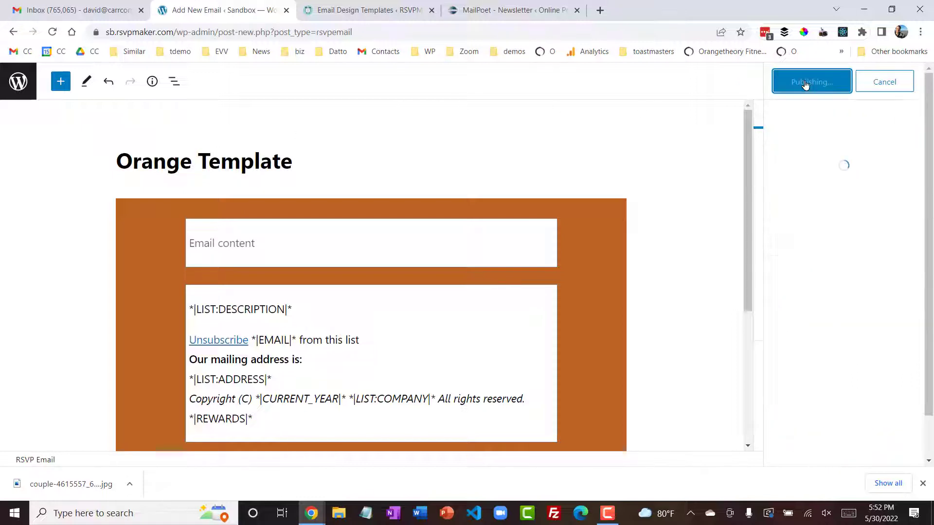
- Add Orange Template as an alternate template in the Email Design Templates settings, save, and check the list of templates for new messages
click(20, 83)
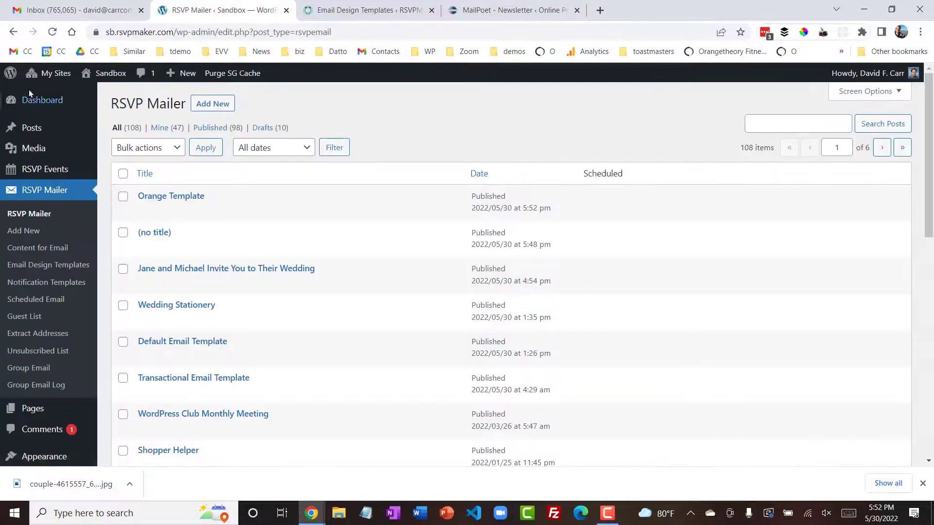
click(63, 267)
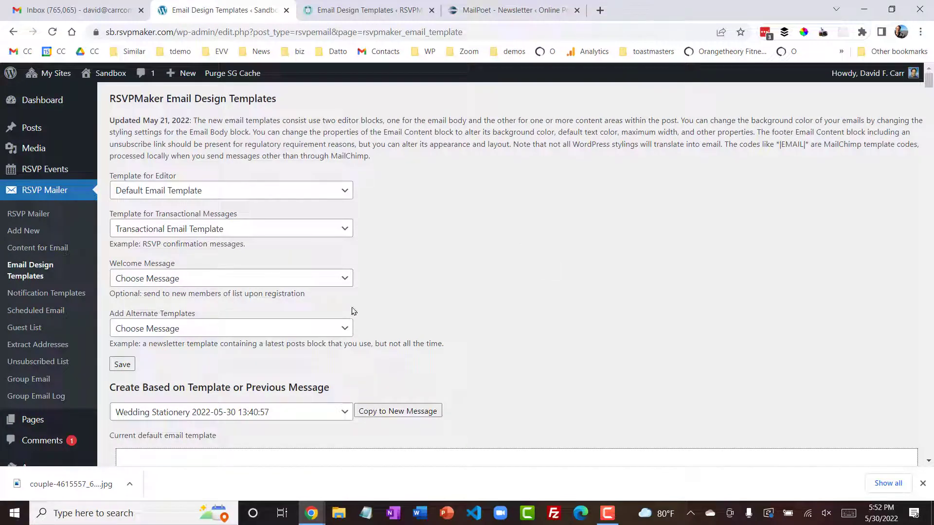
click(296, 329)
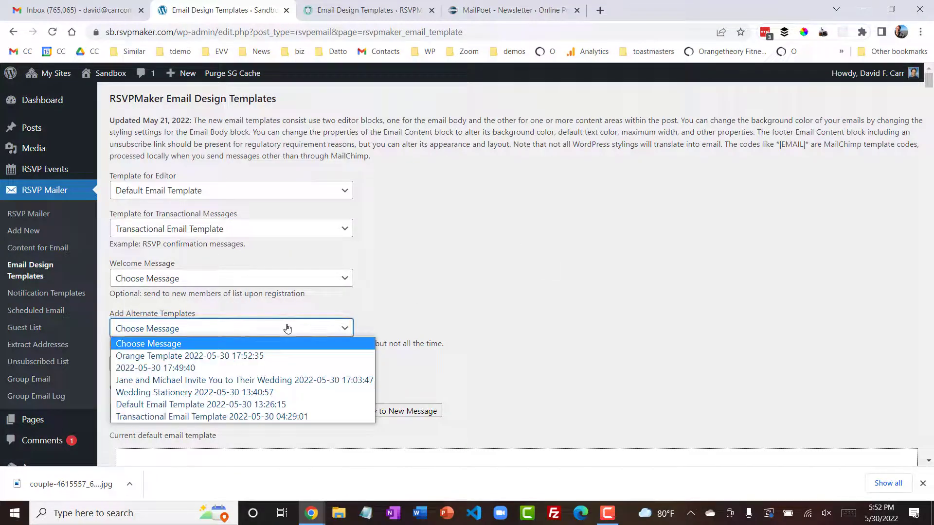
click(273, 355)
click(122, 365)
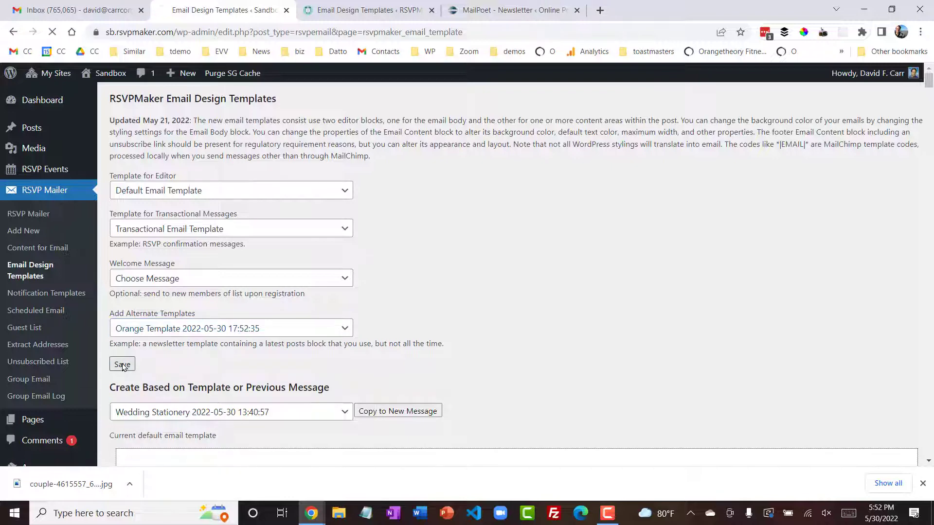
click(322, 411)
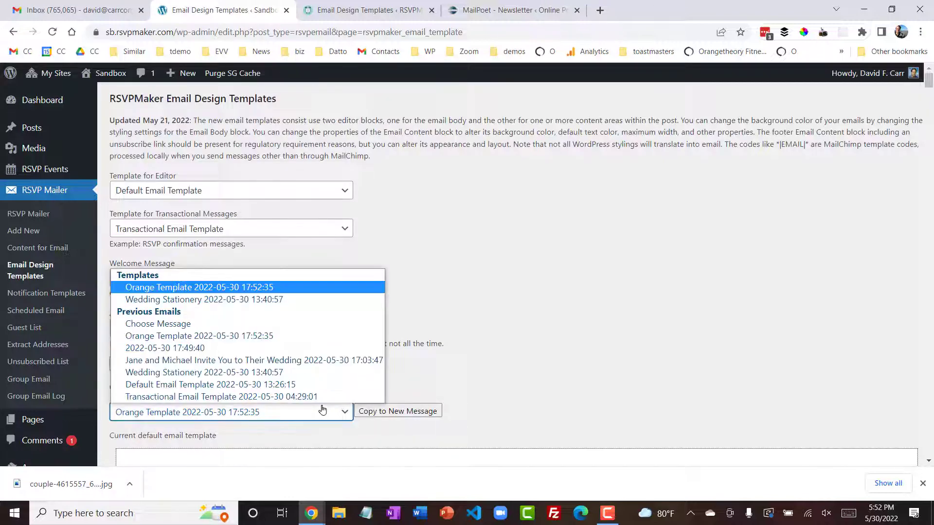
click(587, 291)
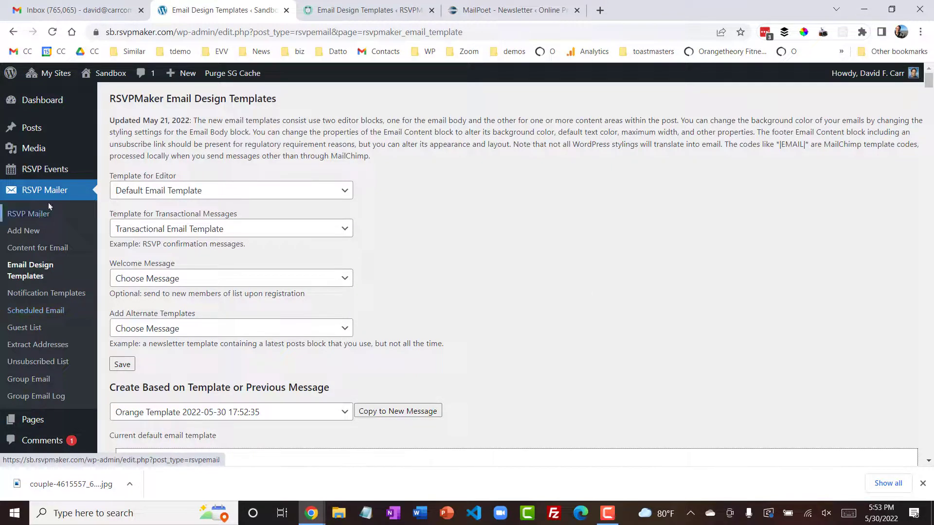
- View the published wedding invitation email from the RSVP Mailer list and review its recipient and sending options
click(44, 215)
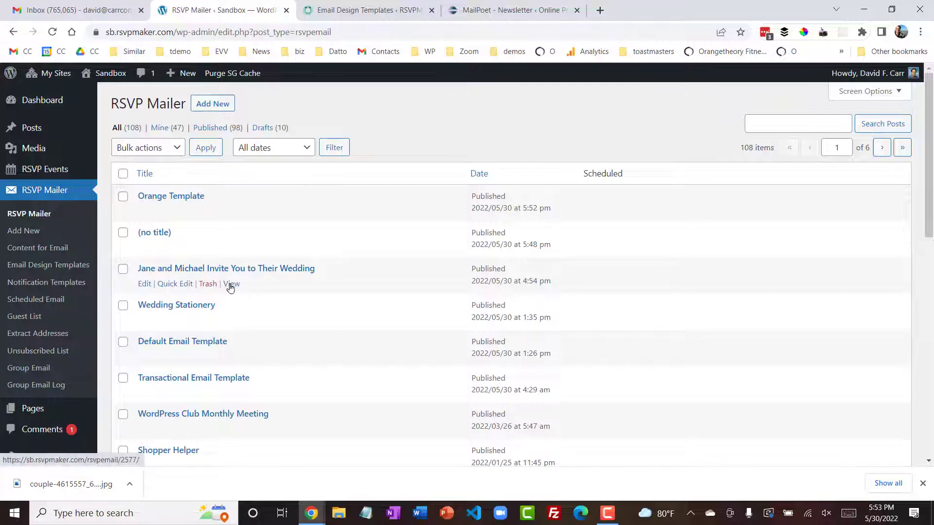
click(231, 285)
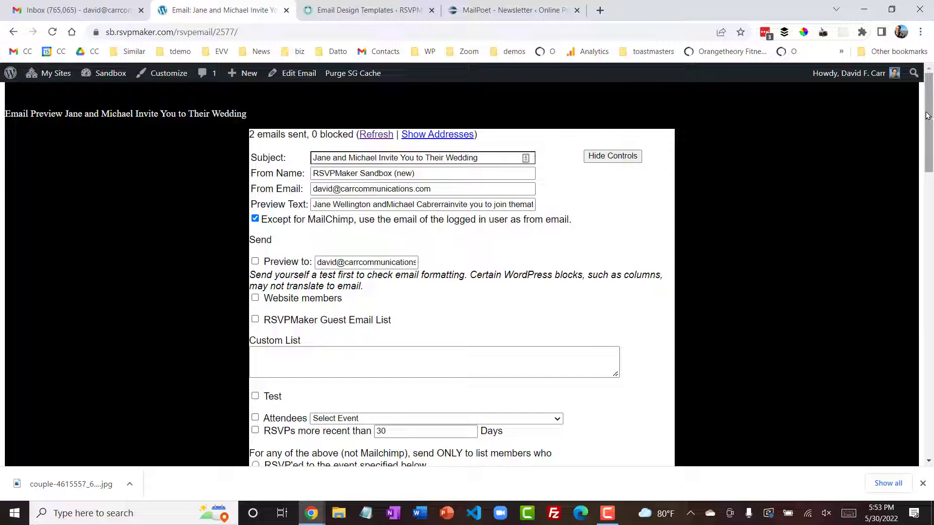
drag(930, 112, 930, 153)
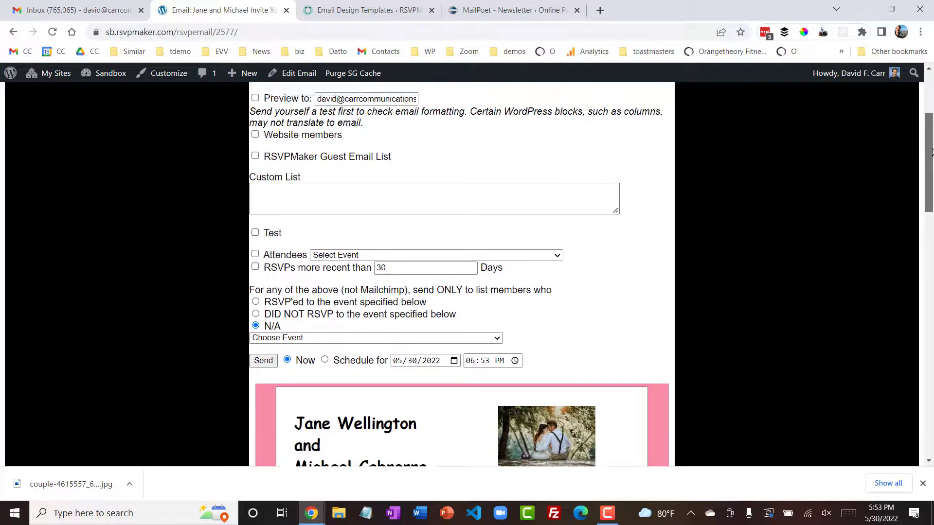
- Select the RSVPMaker Guest Email List, limiting recipients to members who did not RSVP to the August 31, 2022 wedding event
click(255, 156)
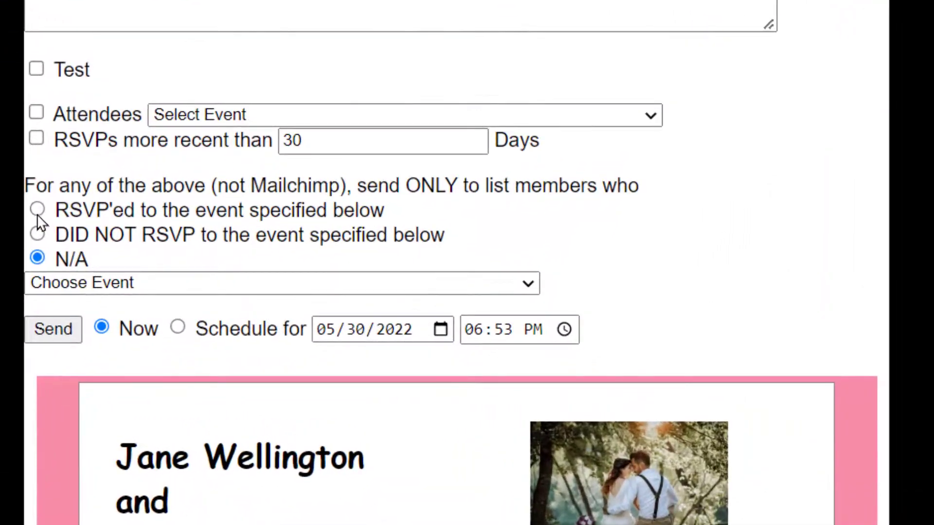
click(37, 212)
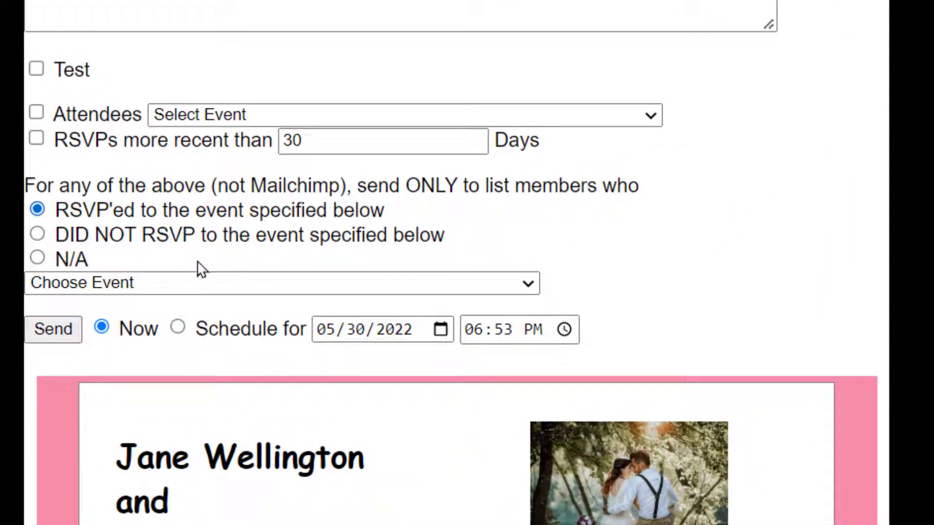
click(375, 286)
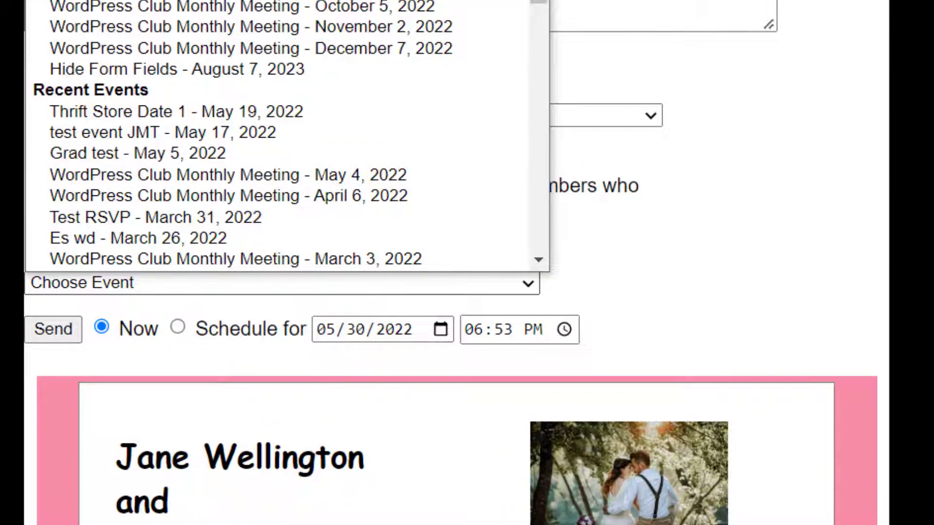
click(316, 0)
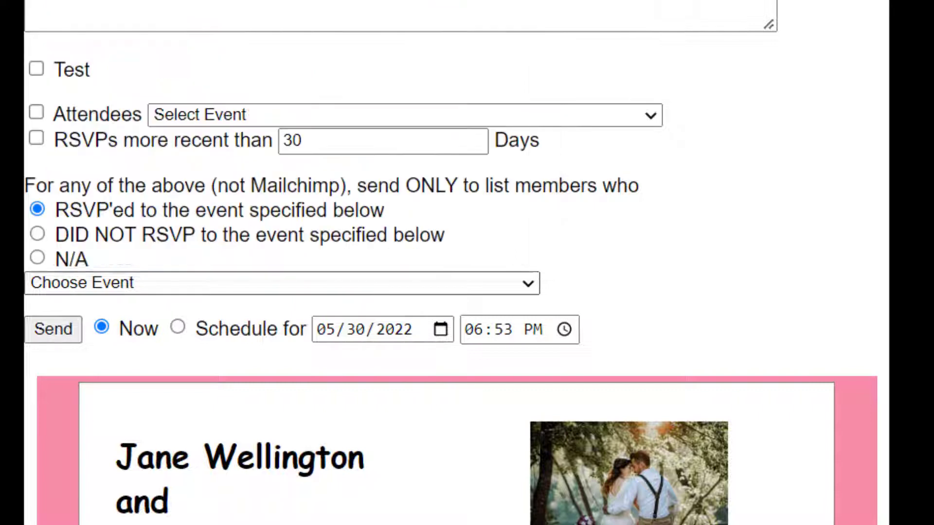
click(709, 273)
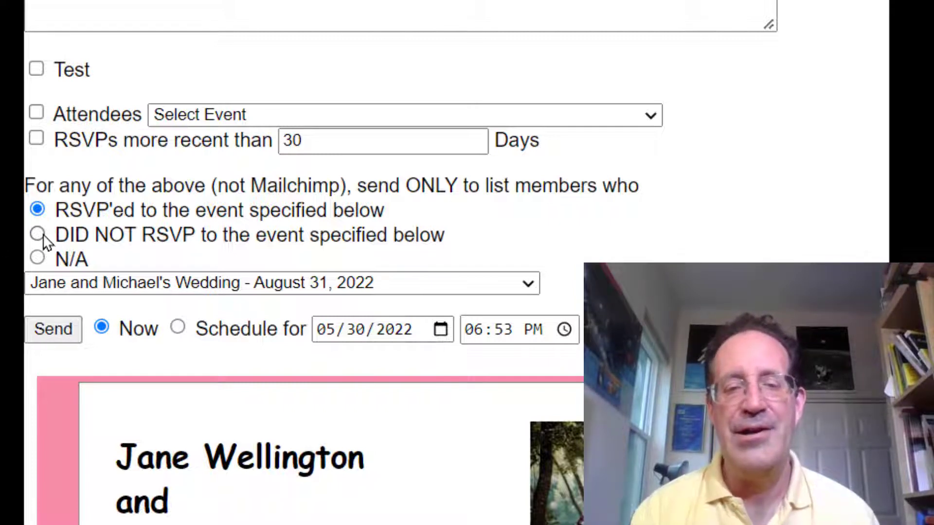
click(38, 235)
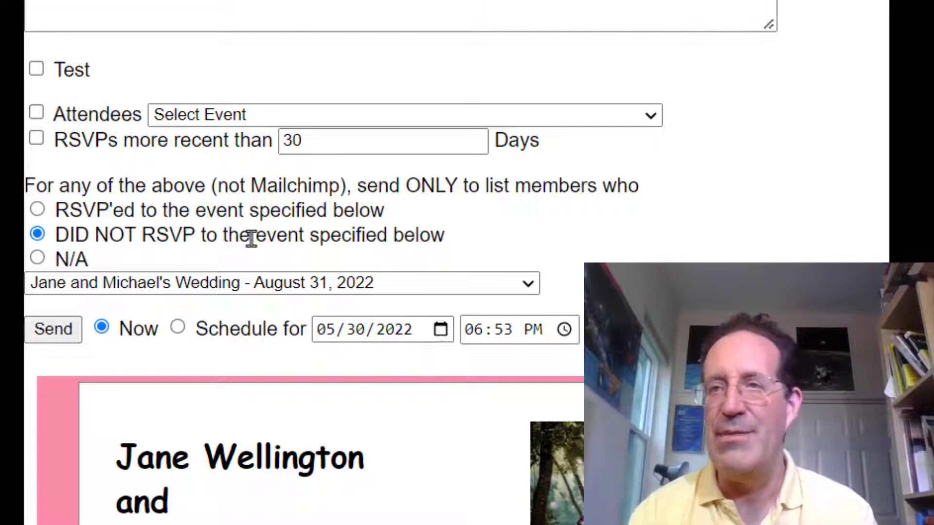